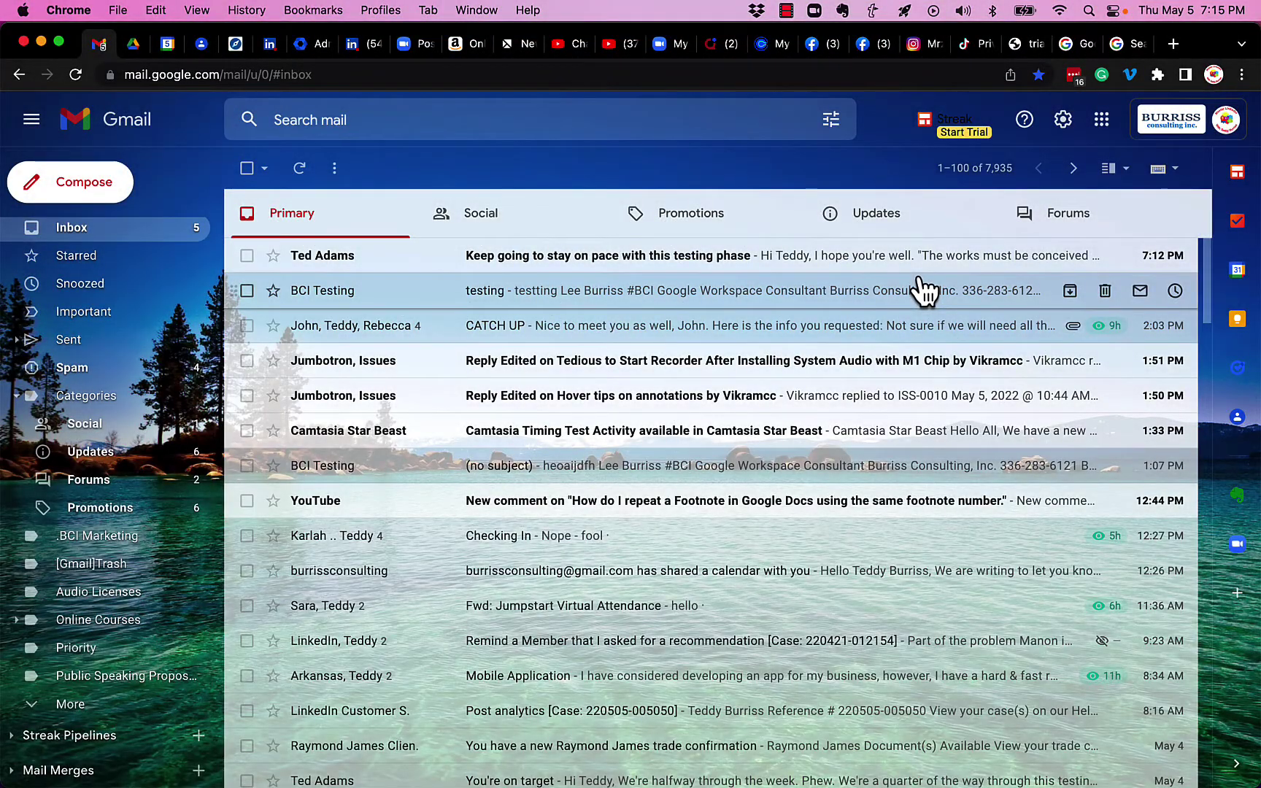
# Step: Open the Gmail Help search operators article, highlight its title, and close the satisfaction survey
pyautogui.click(1119, 46)
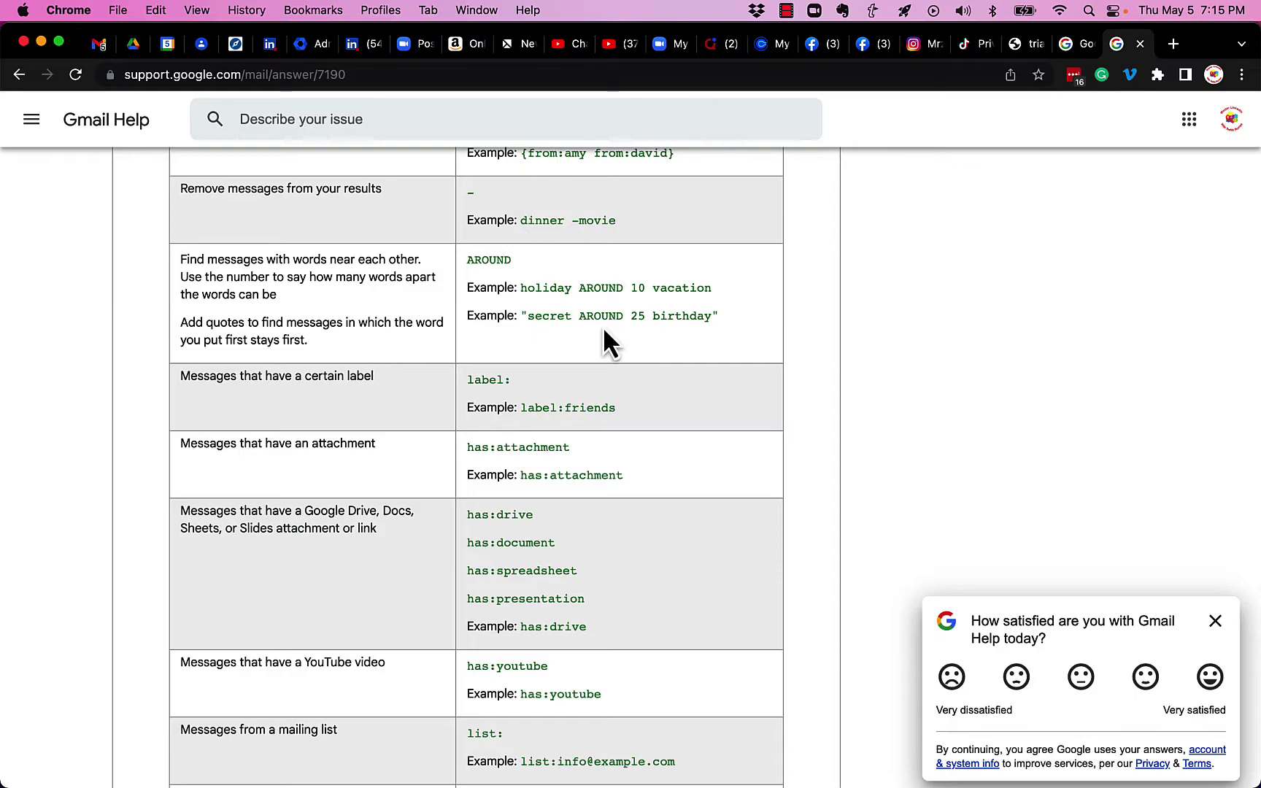
pyautogui.scroll(15, 604, 330)
pyautogui.moveTo(170, 345); pyautogui.dragTo(455, 343)
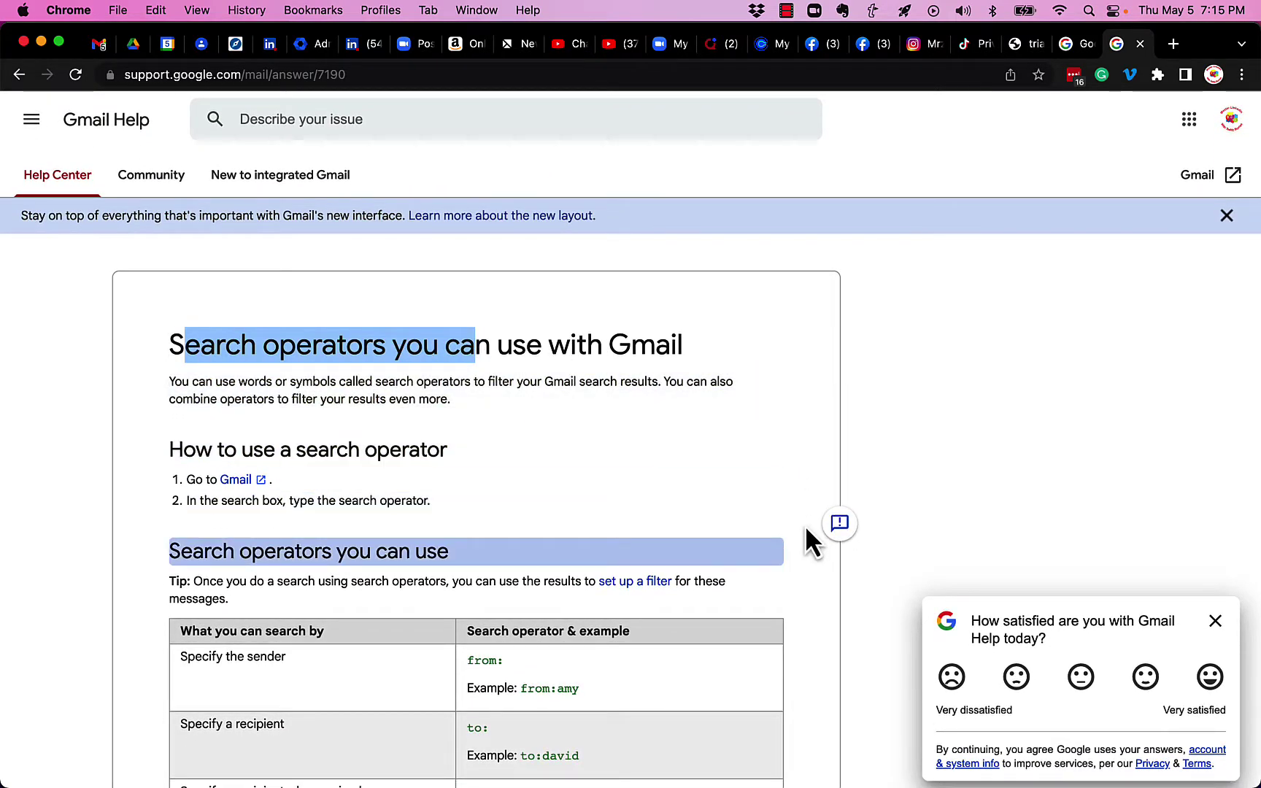
pyautogui.click(1214, 621)
pyautogui.scroll(-5, 746, 580)
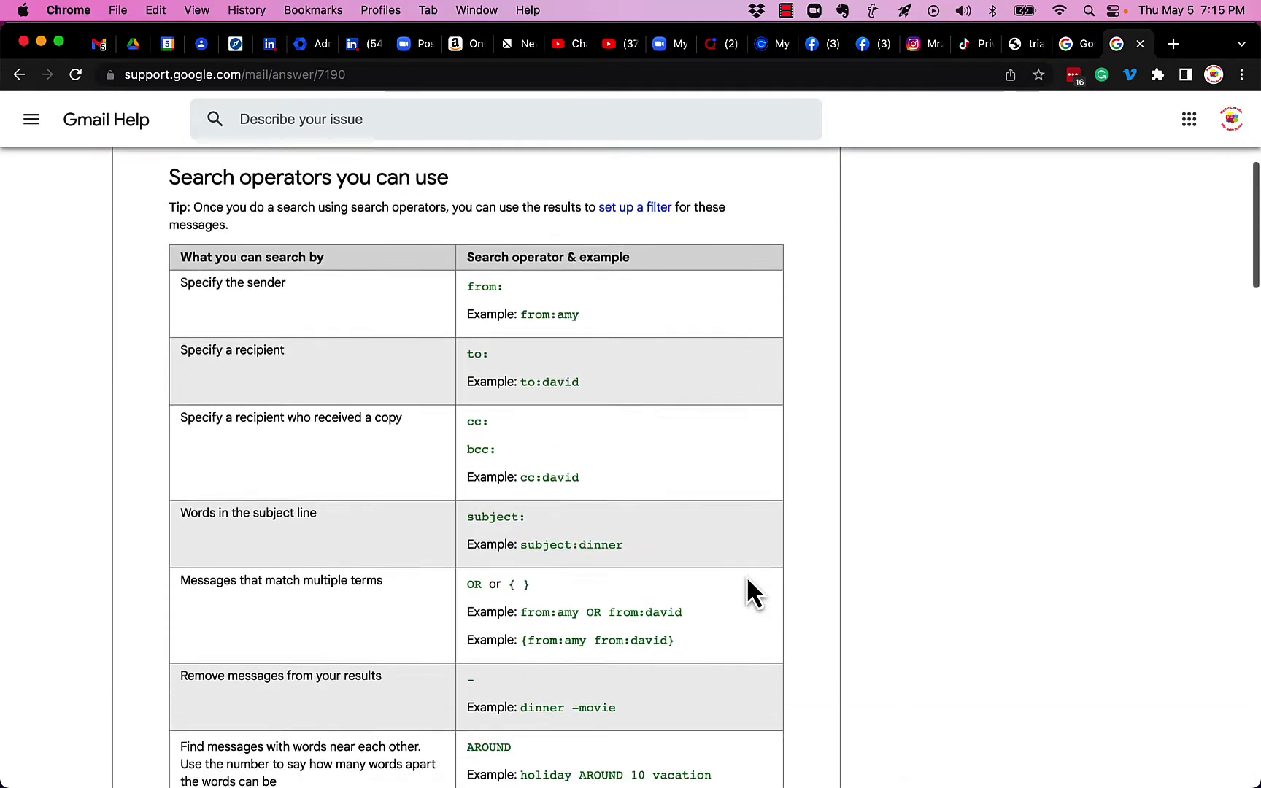
pyautogui.scroll(-3, 746, 580)
pyautogui.scroll(-4, 747, 580)
pyautogui.scroll(-1, 747, 581)
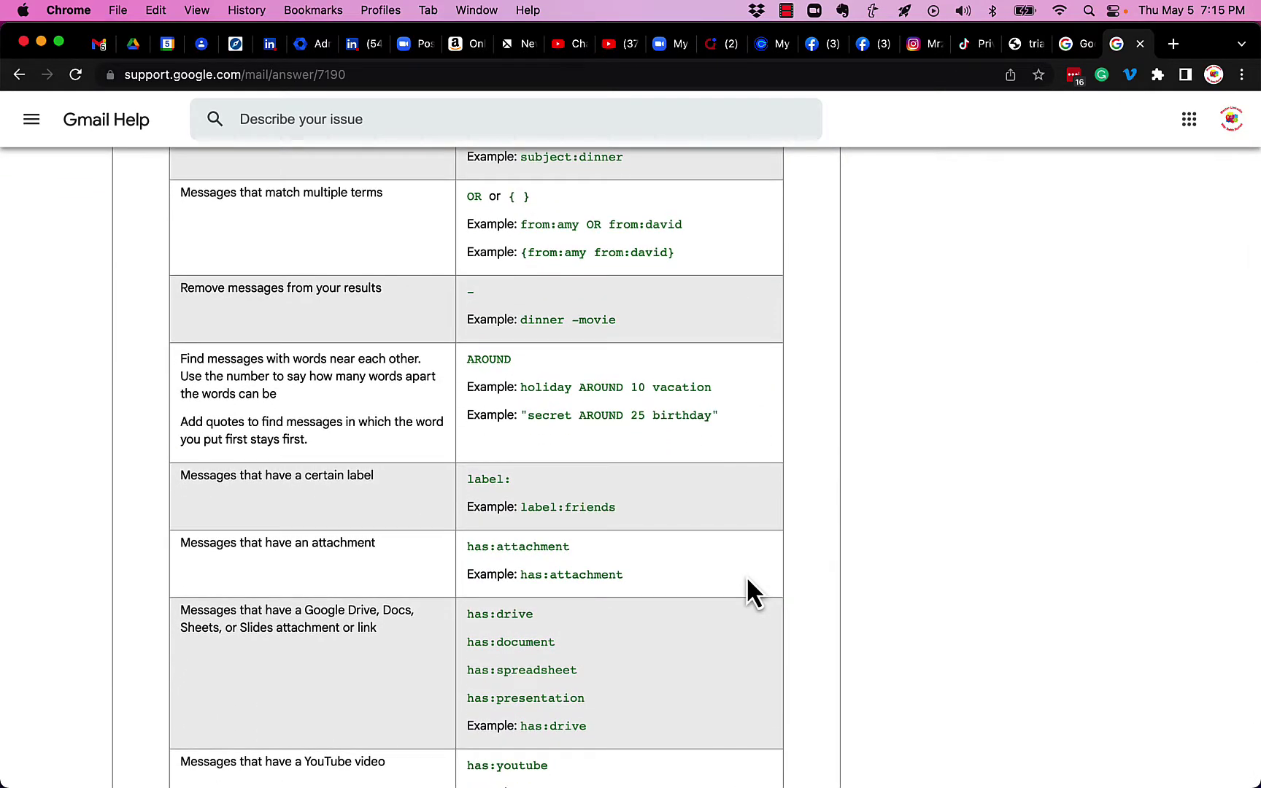
pyautogui.scroll(-4, 748, 581)
pyautogui.scroll(-4, 746, 581)
pyautogui.scroll(-3, 747, 581)
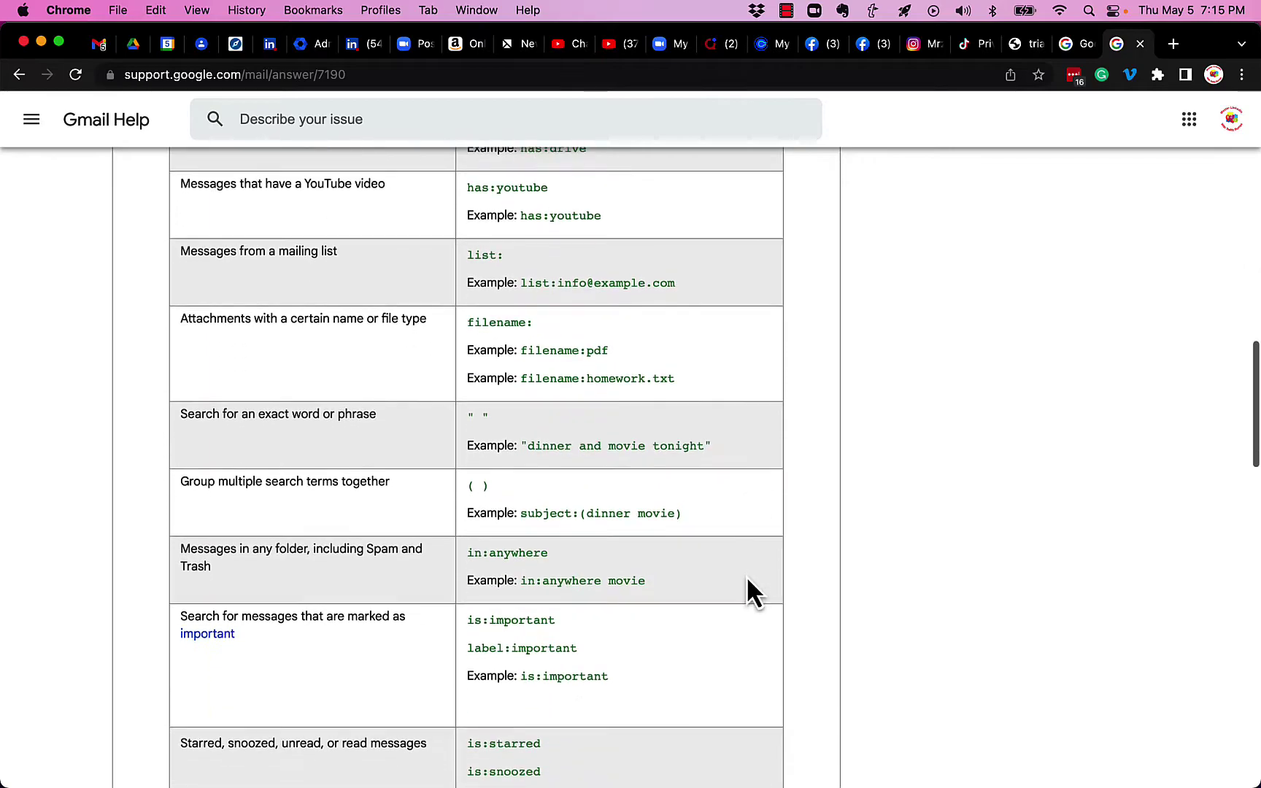
pyautogui.scroll(-1, 748, 580)
pyautogui.scroll(-2, 747, 580)
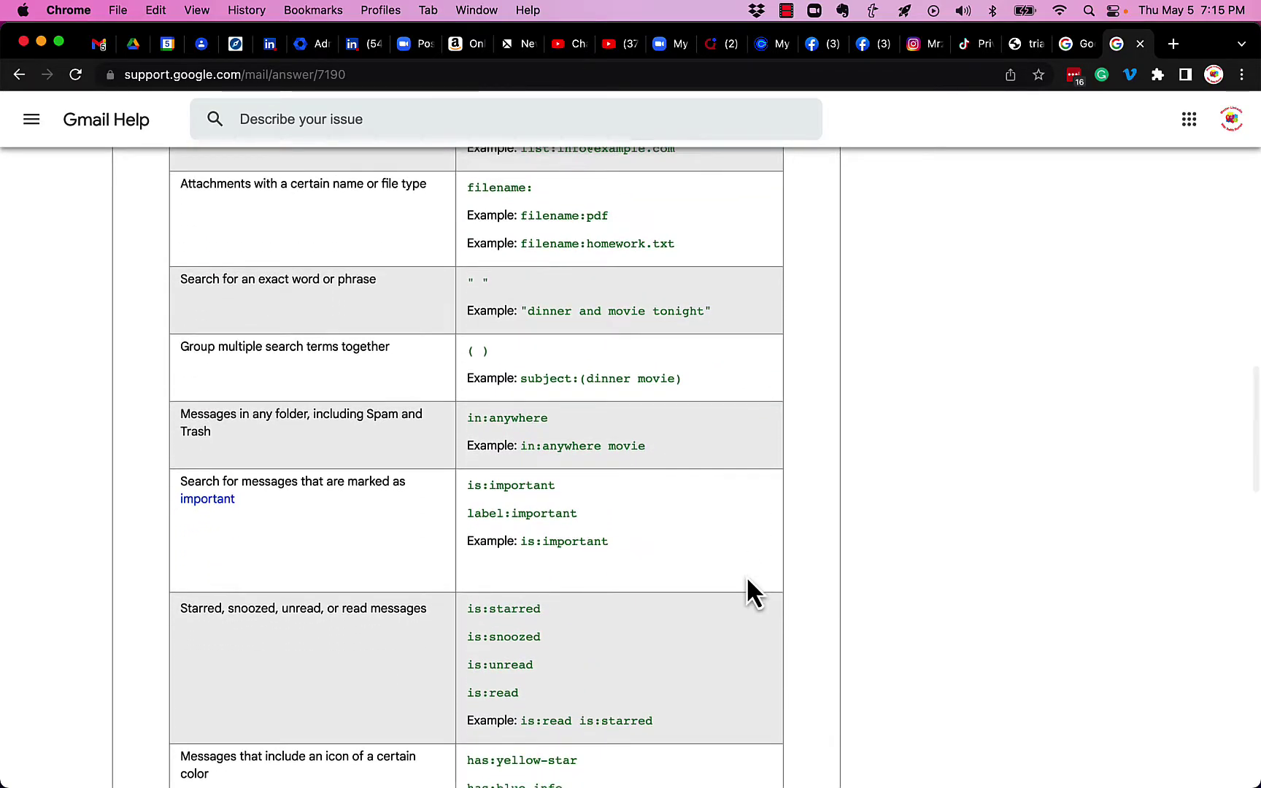
pyautogui.scroll(-1, 746, 589)
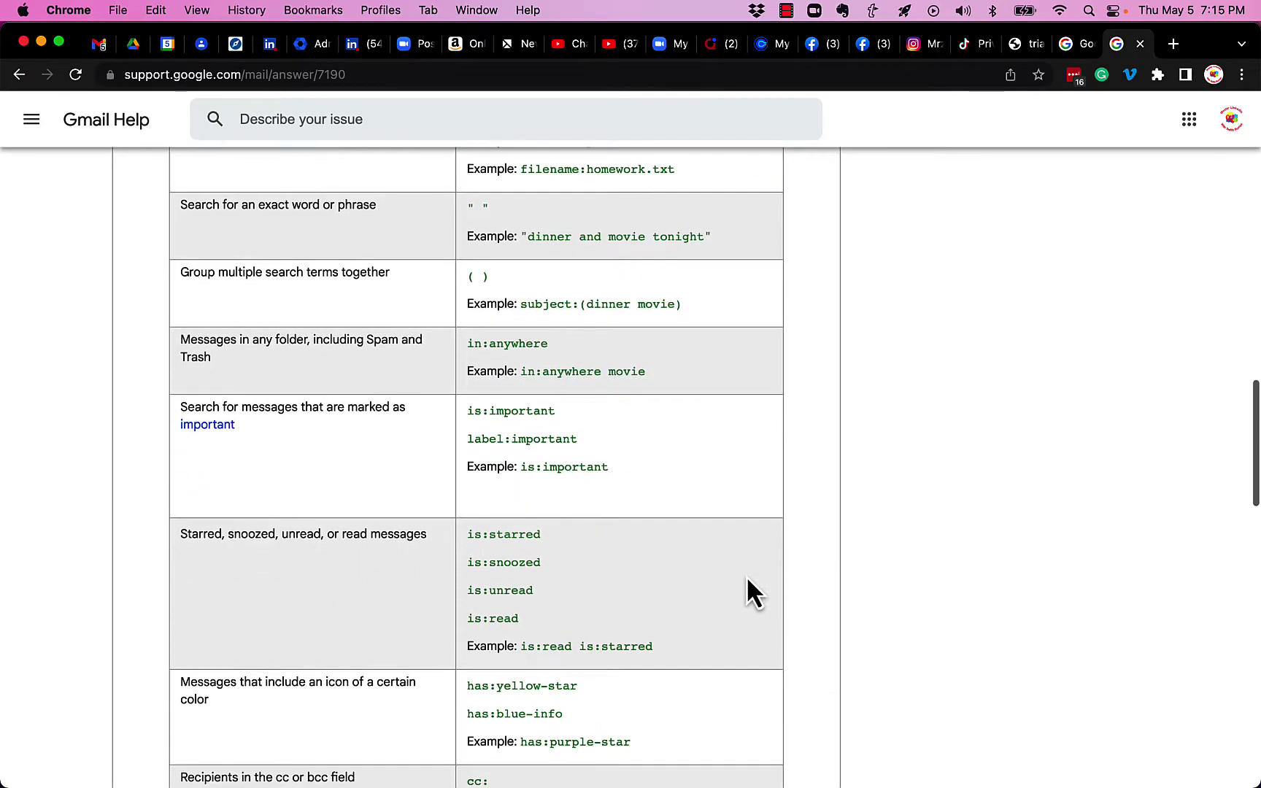
# Step: Back in Gmail, search label:unread category:primary to list the five unread Primary messages
pyautogui.click(98, 44)
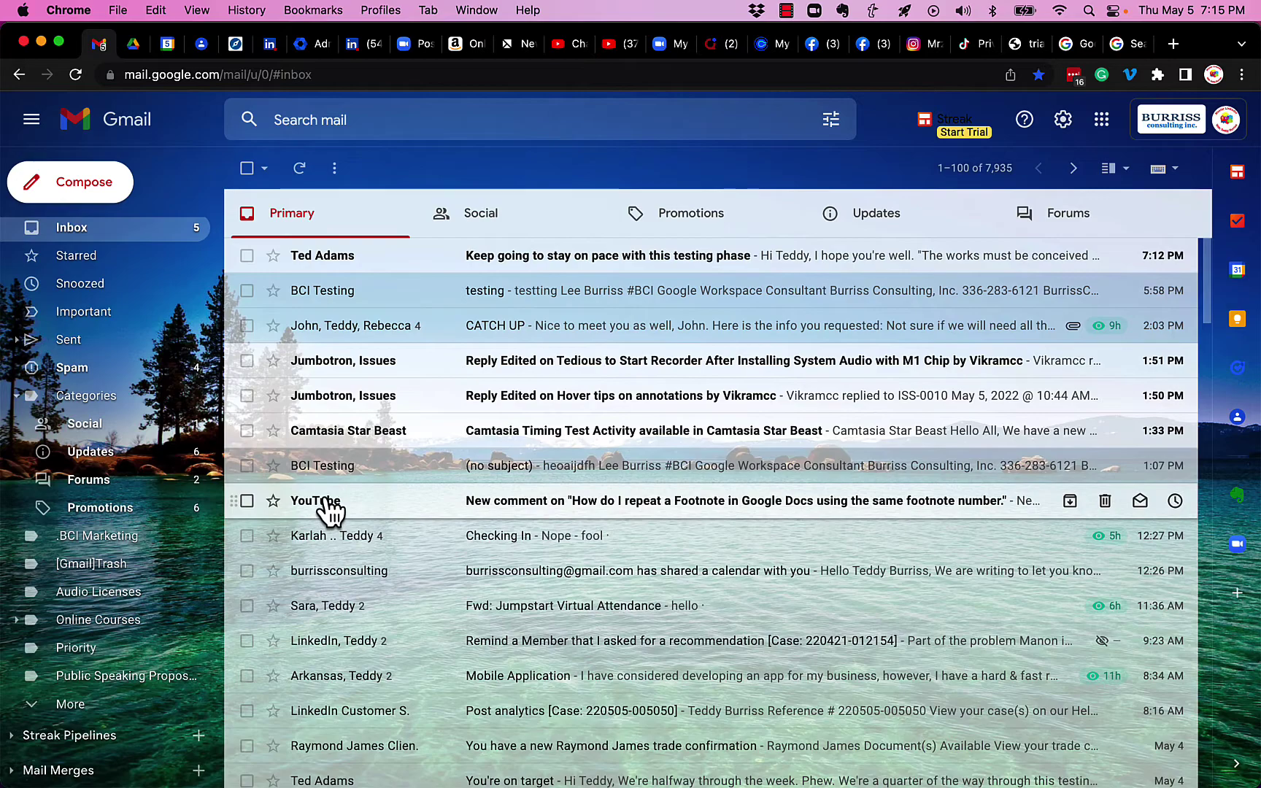
pyautogui.click(401, 119)
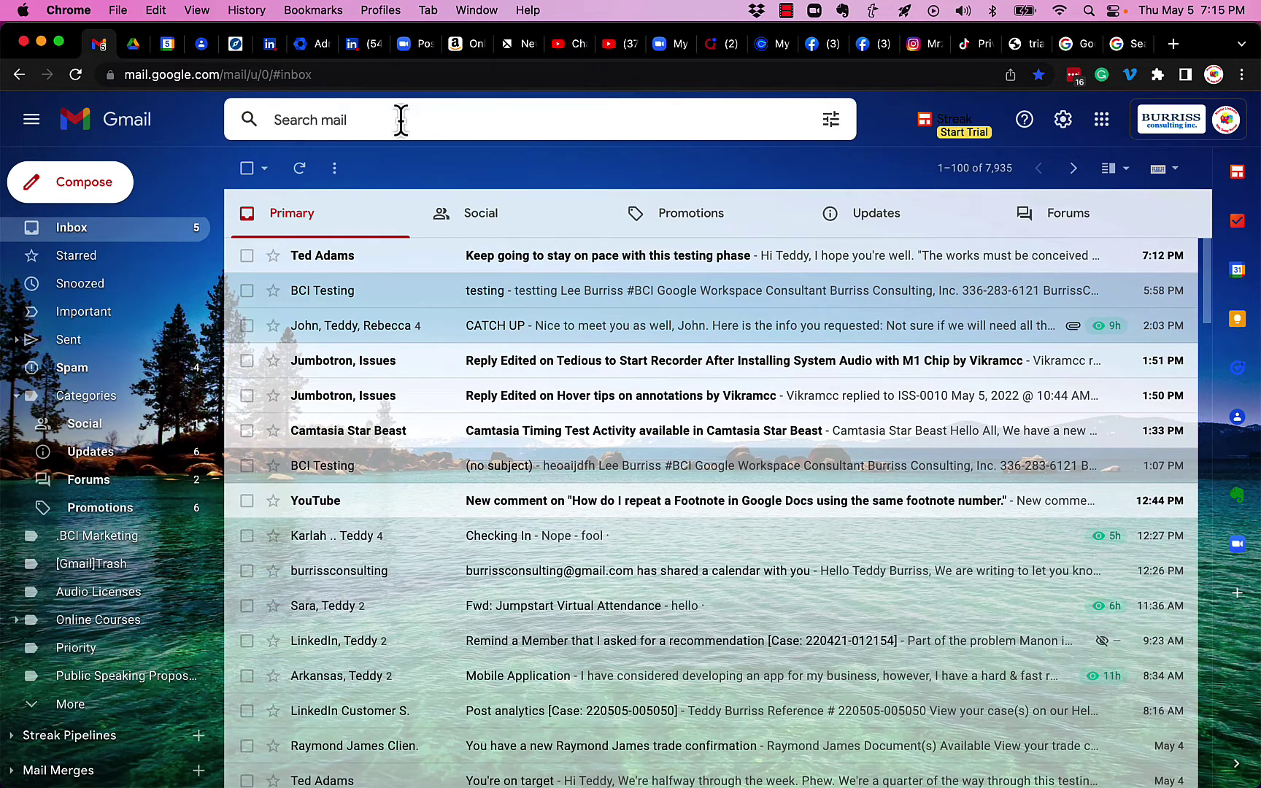
pyautogui.write('Label:unread category:primary')
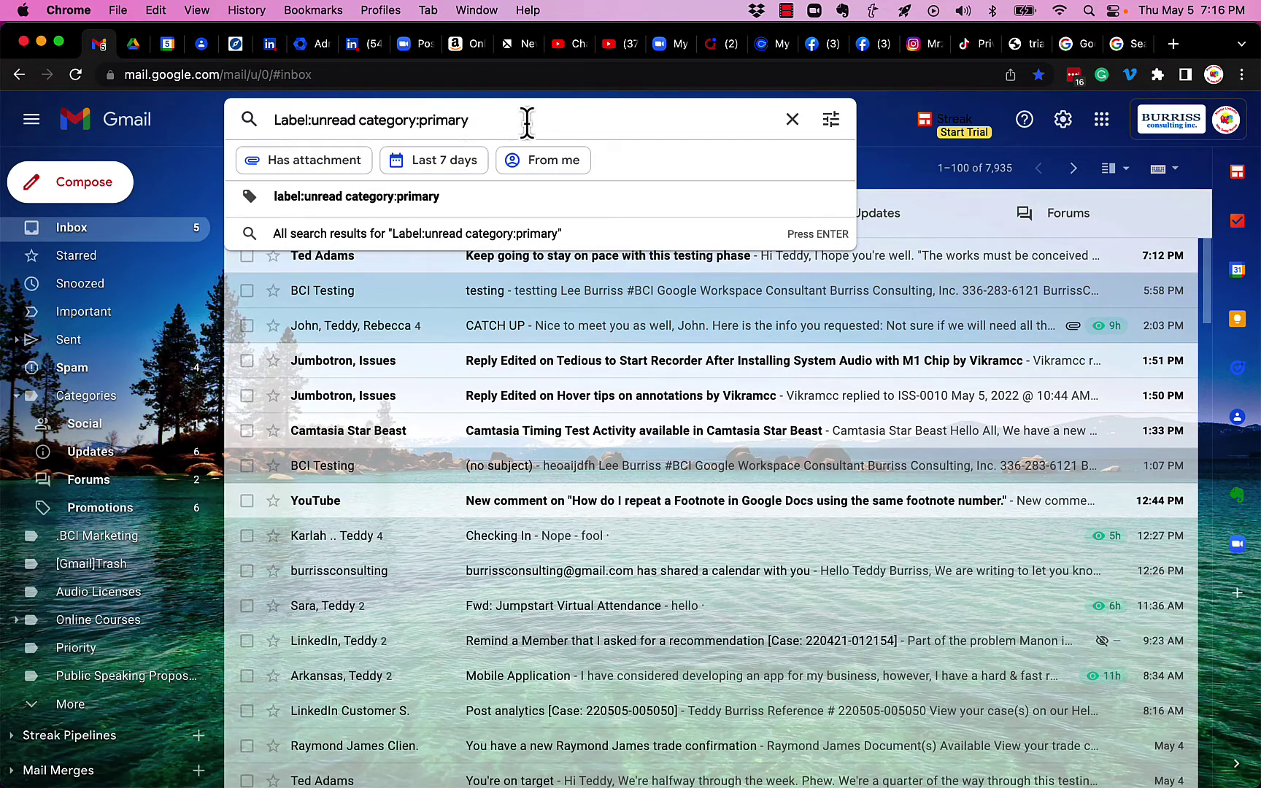
pyautogui.press('Return')
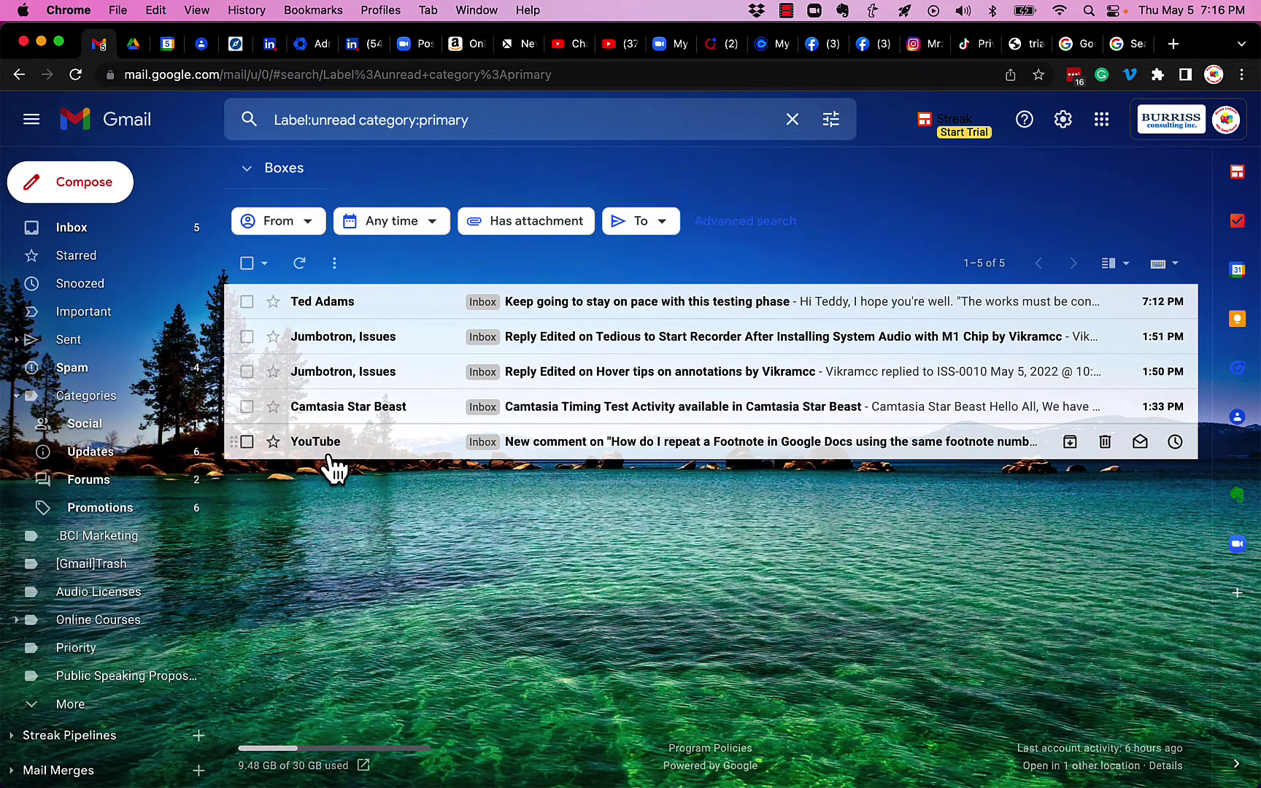
# Step: Search label:unread category:social (one result), then open the inbox Social tab showing two messages
pyautogui.click(490, 119)
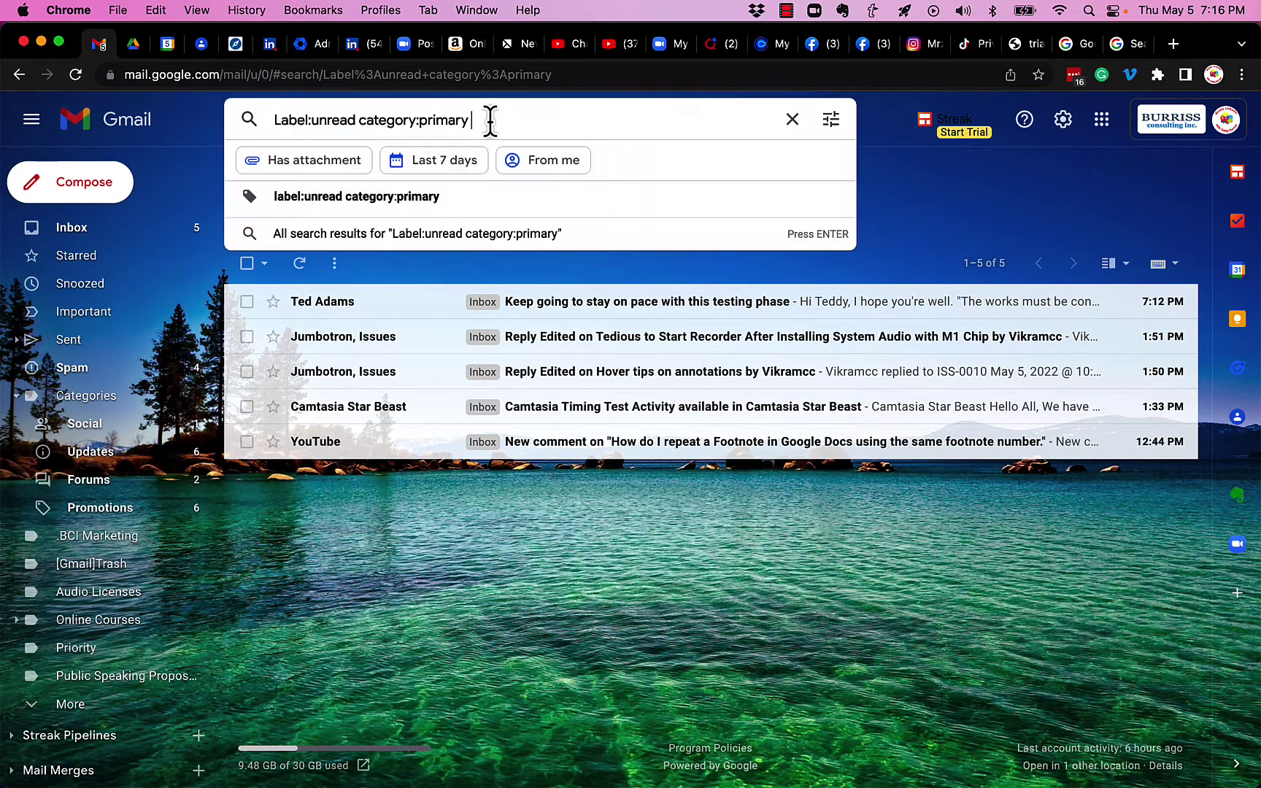
pyautogui.press('super+a')
pyautogui.write('label:unread category:')
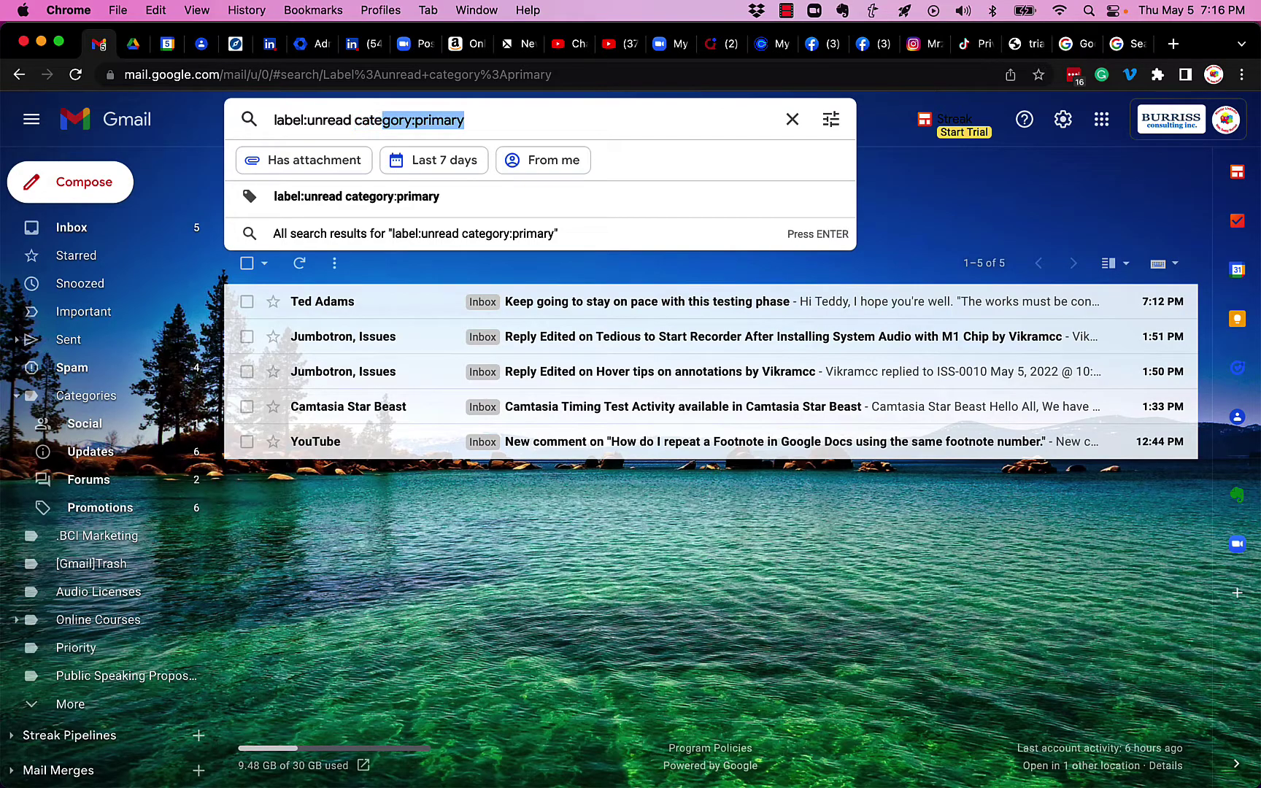
pyautogui.write('social')
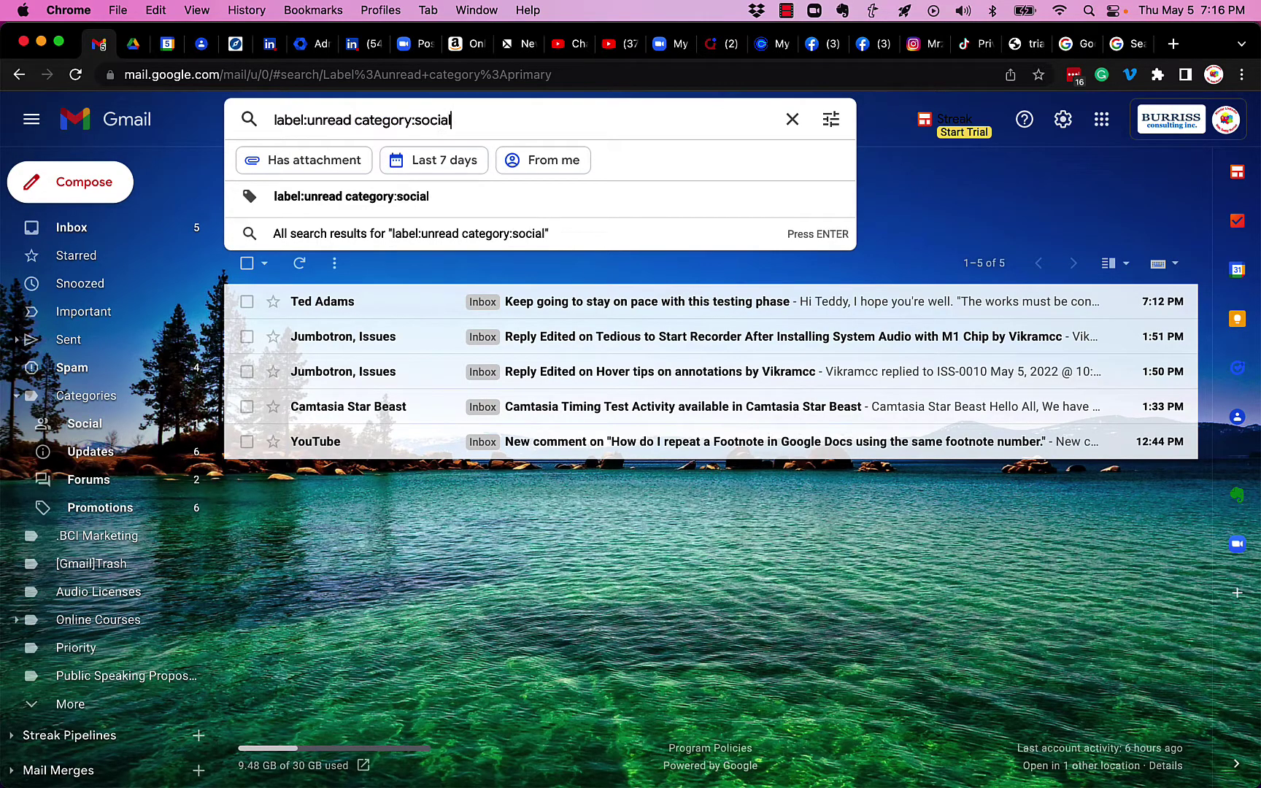
pyautogui.press('Return')
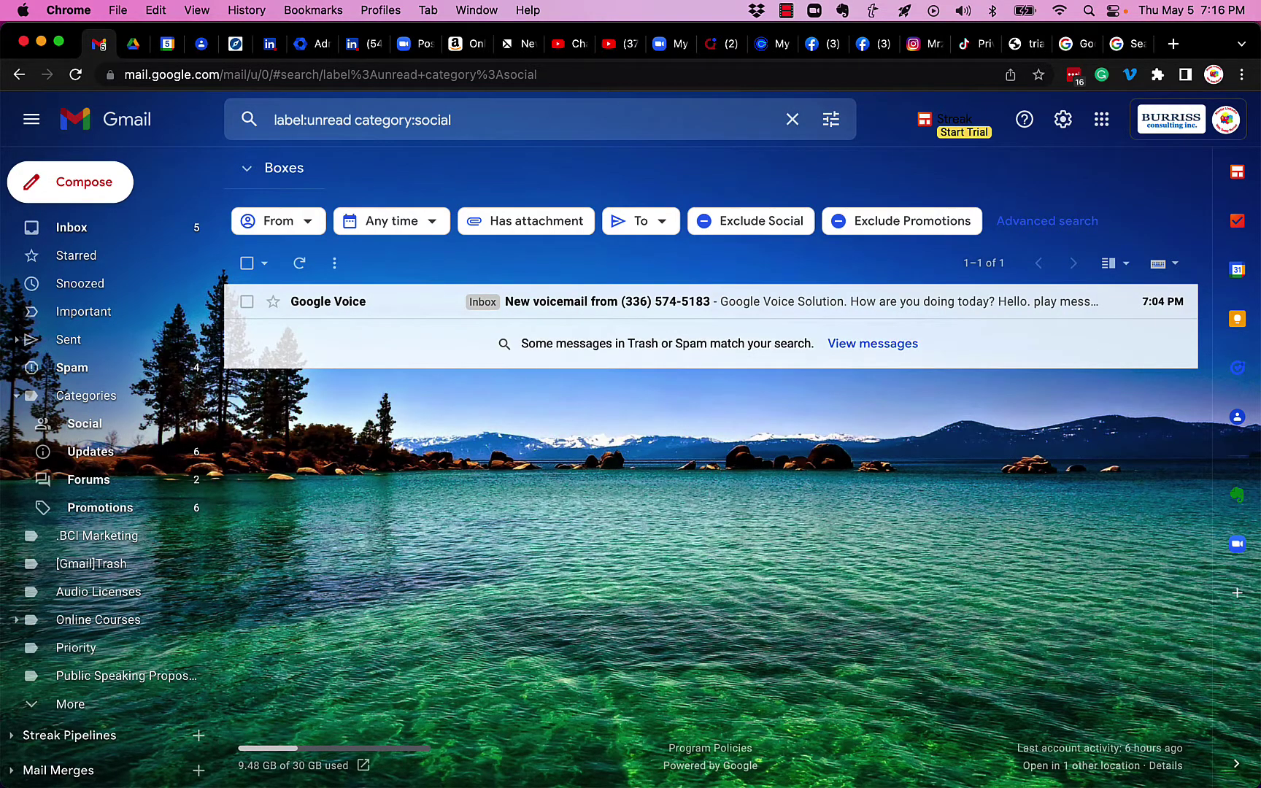
pyautogui.click(82, 239)
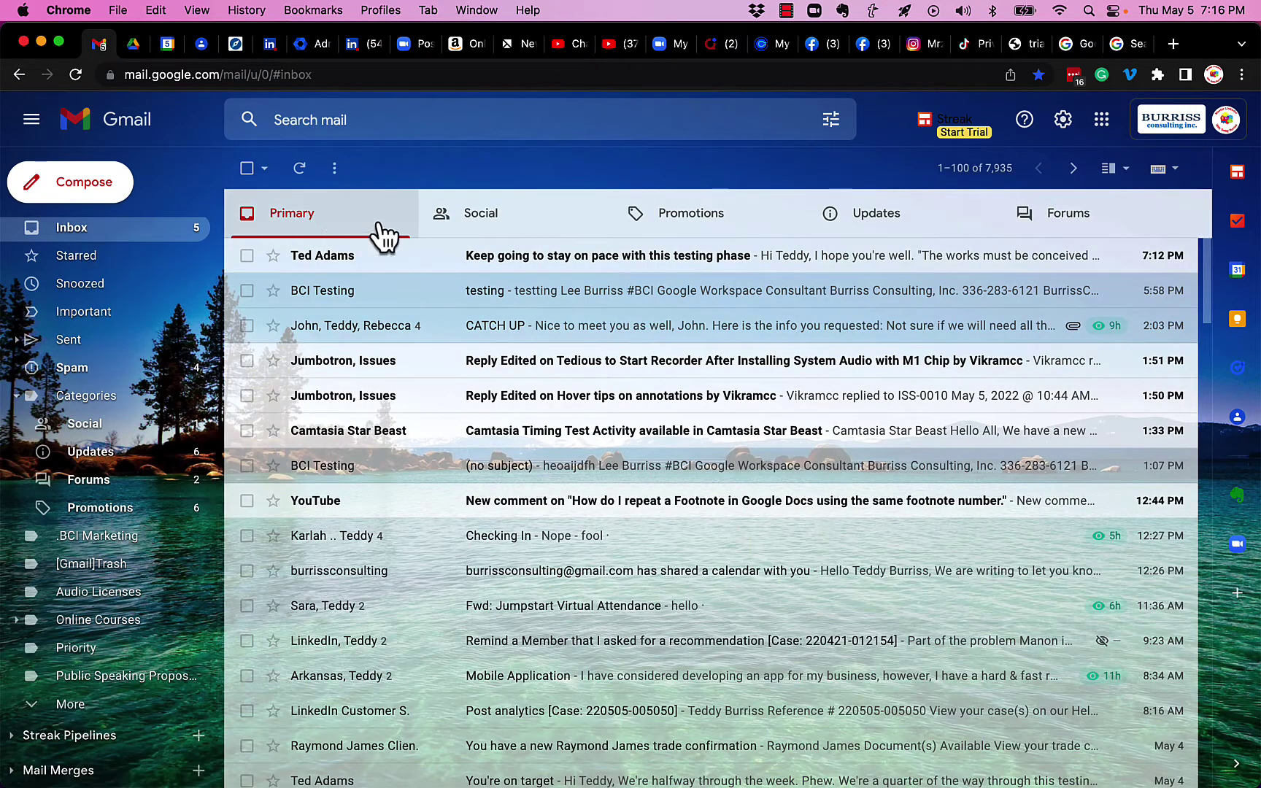
pyautogui.click(508, 231)
pyautogui.moveTo(631, 256)
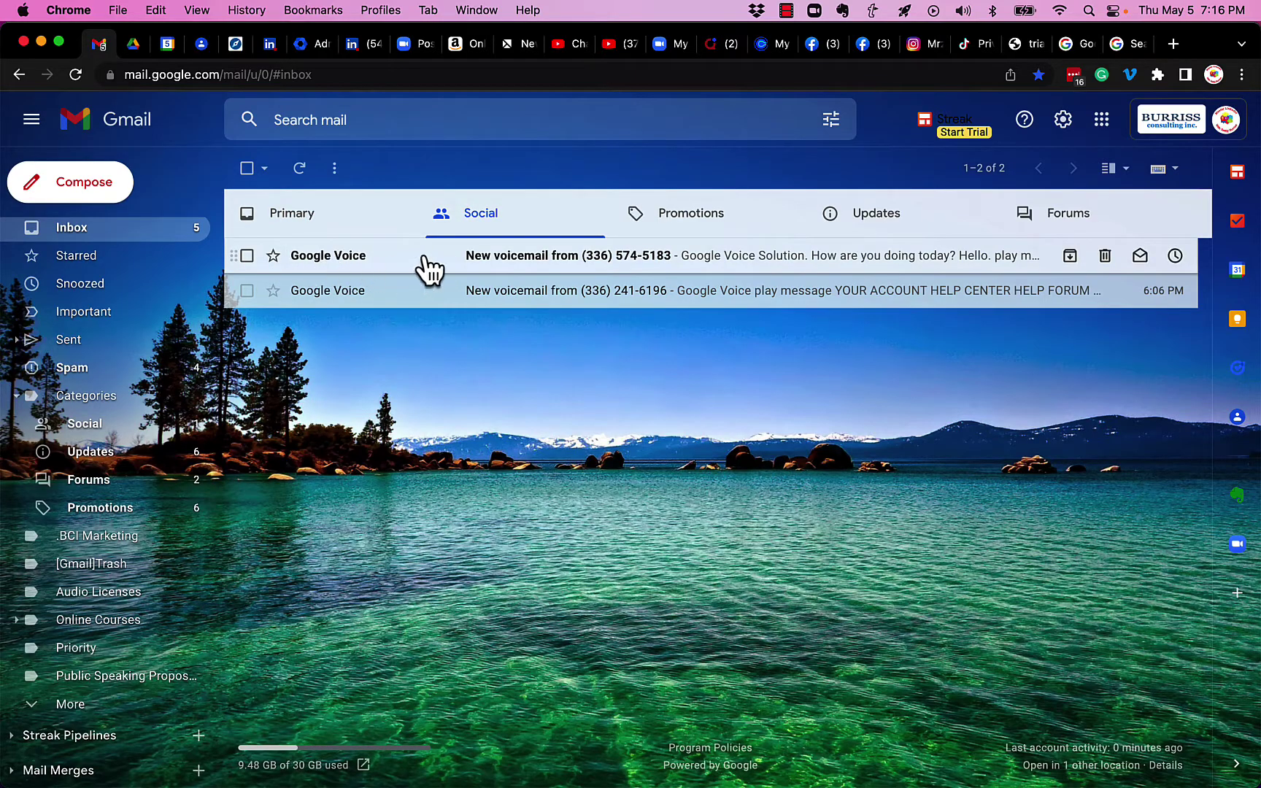
# Step: Search label:unread category:promotions, correcting 'promotion' to 'promotions', to get six unread results
pyautogui.click(402, 124)
pyautogui.write('Label:unread category:primary')
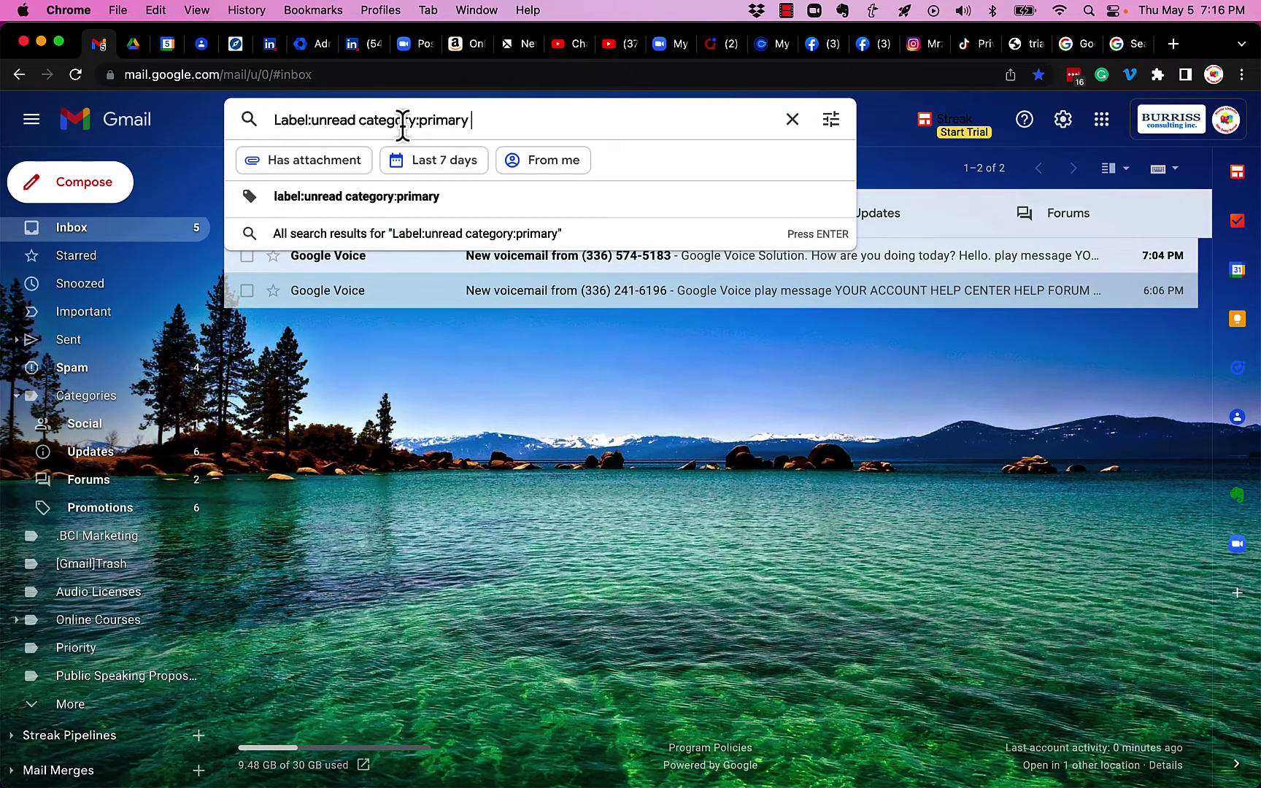
pyautogui.press('BackSpace')
pyautogui.press('BackSpace')
pyautogui.press('BackSpace')
pyautogui.press('BackSpace')
pyautogui.press('BackSpace')
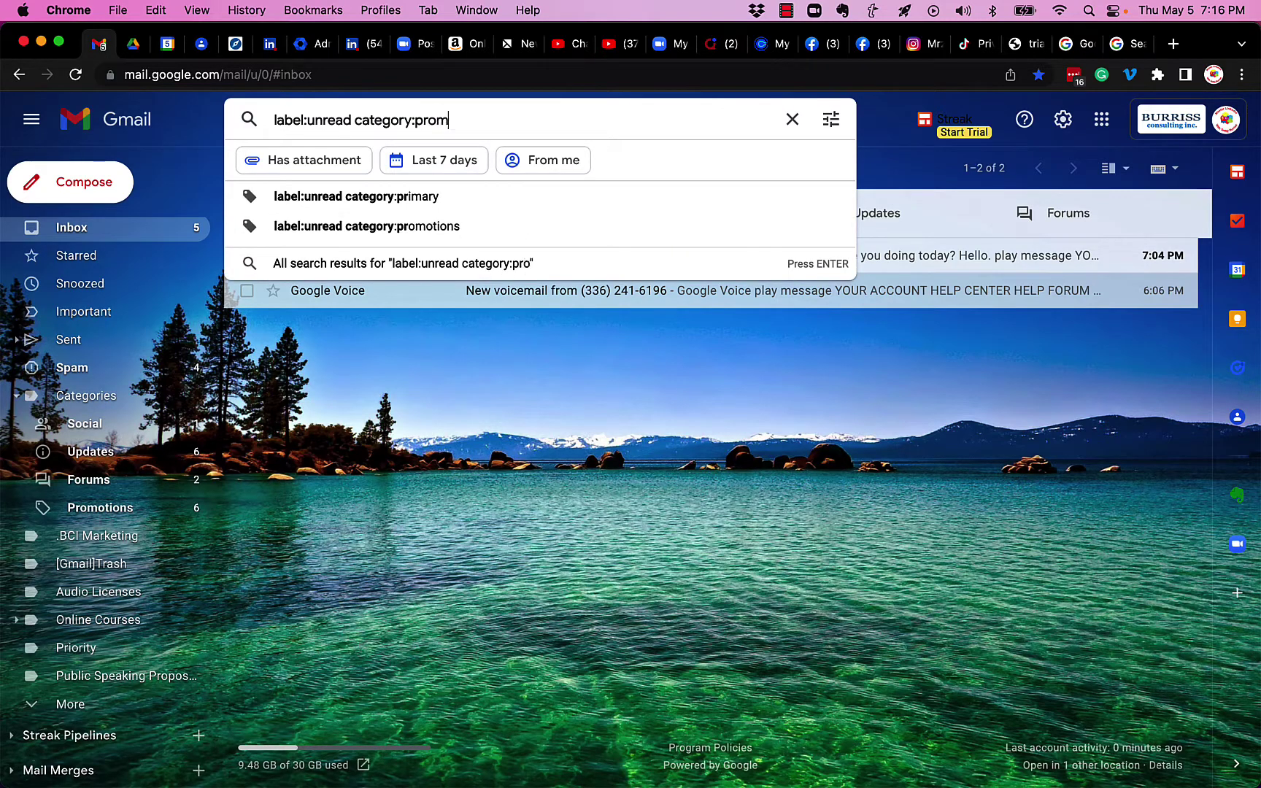
pyautogui.write('otion')
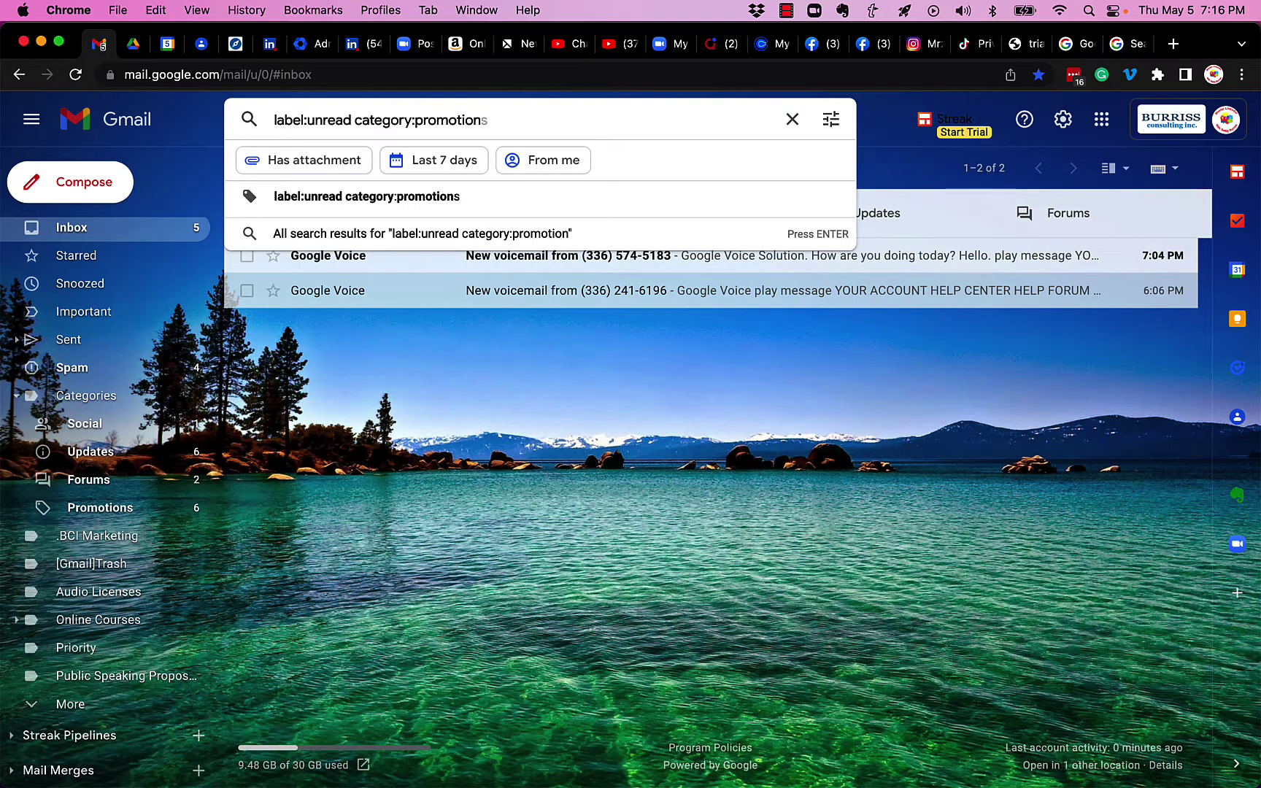
pyautogui.press('Return')
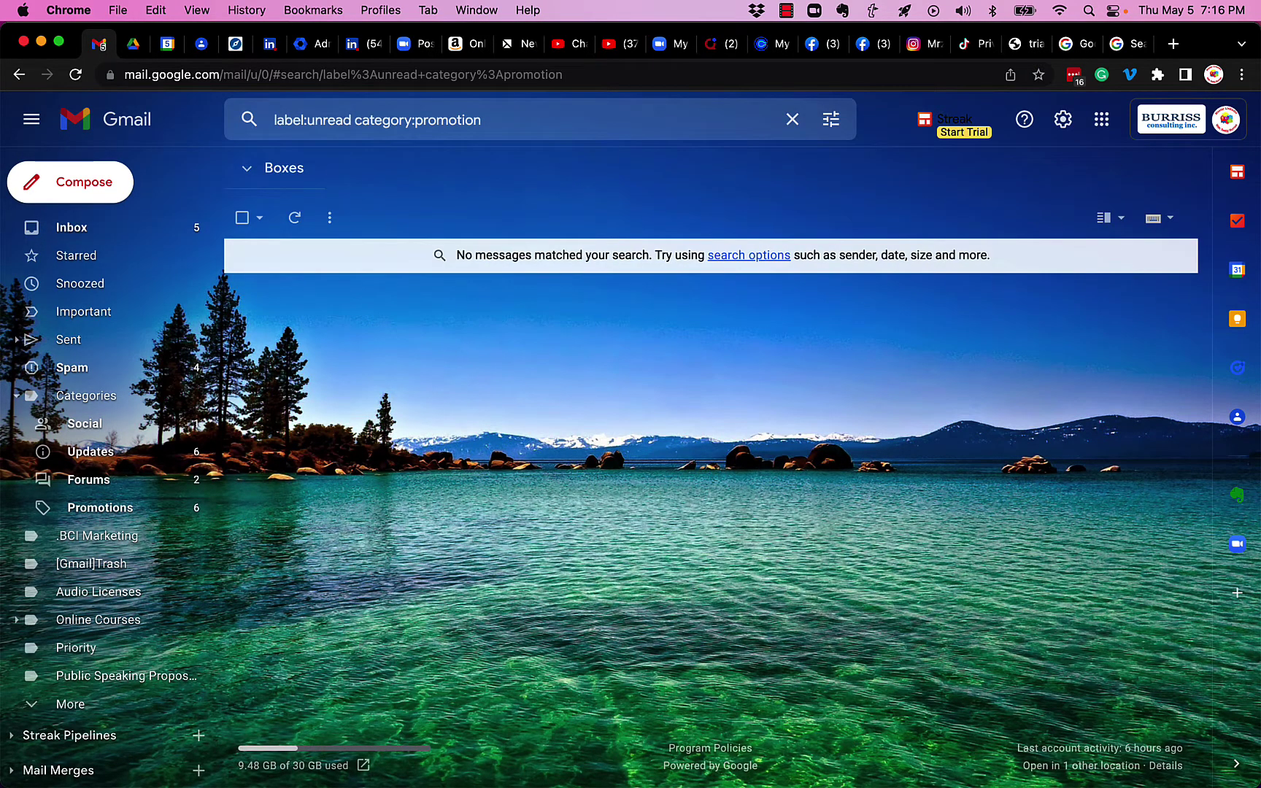
pyautogui.click(493, 120)
pyautogui.write('s')
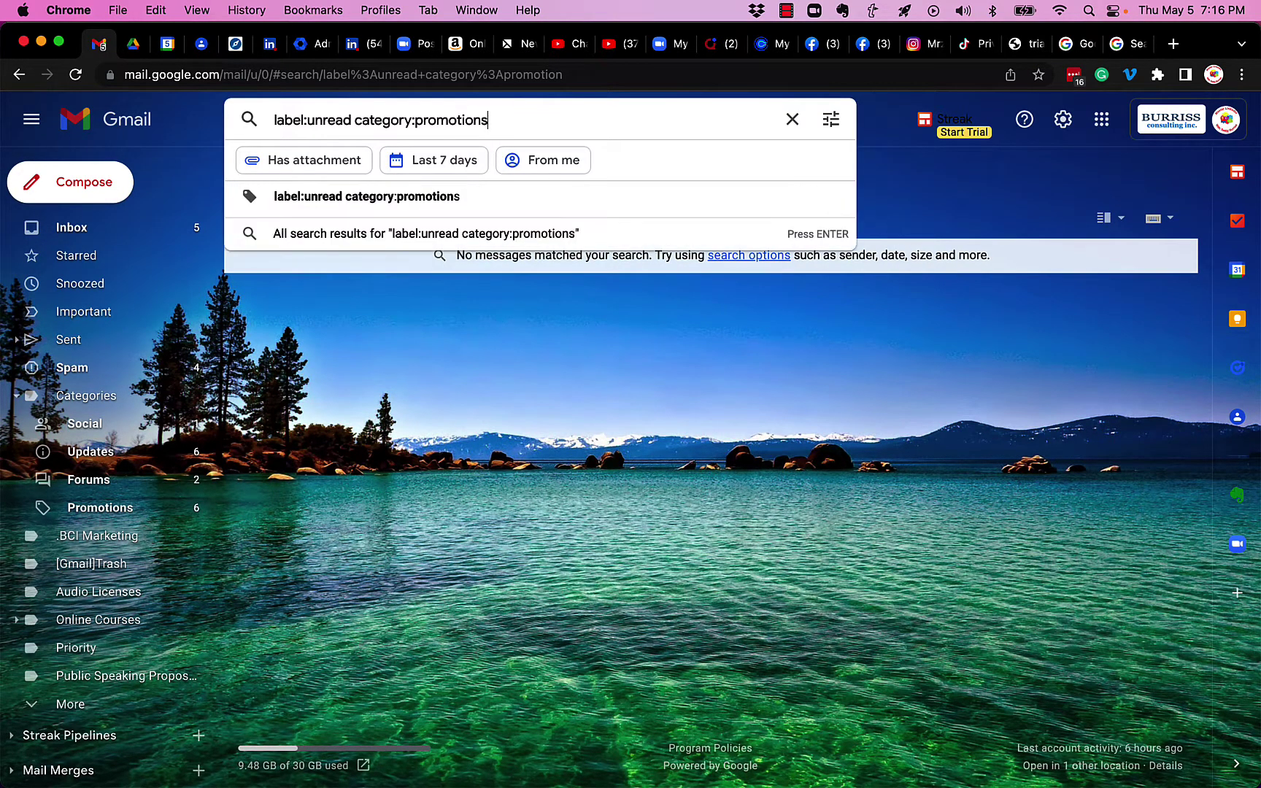
pyautogui.press('Return')
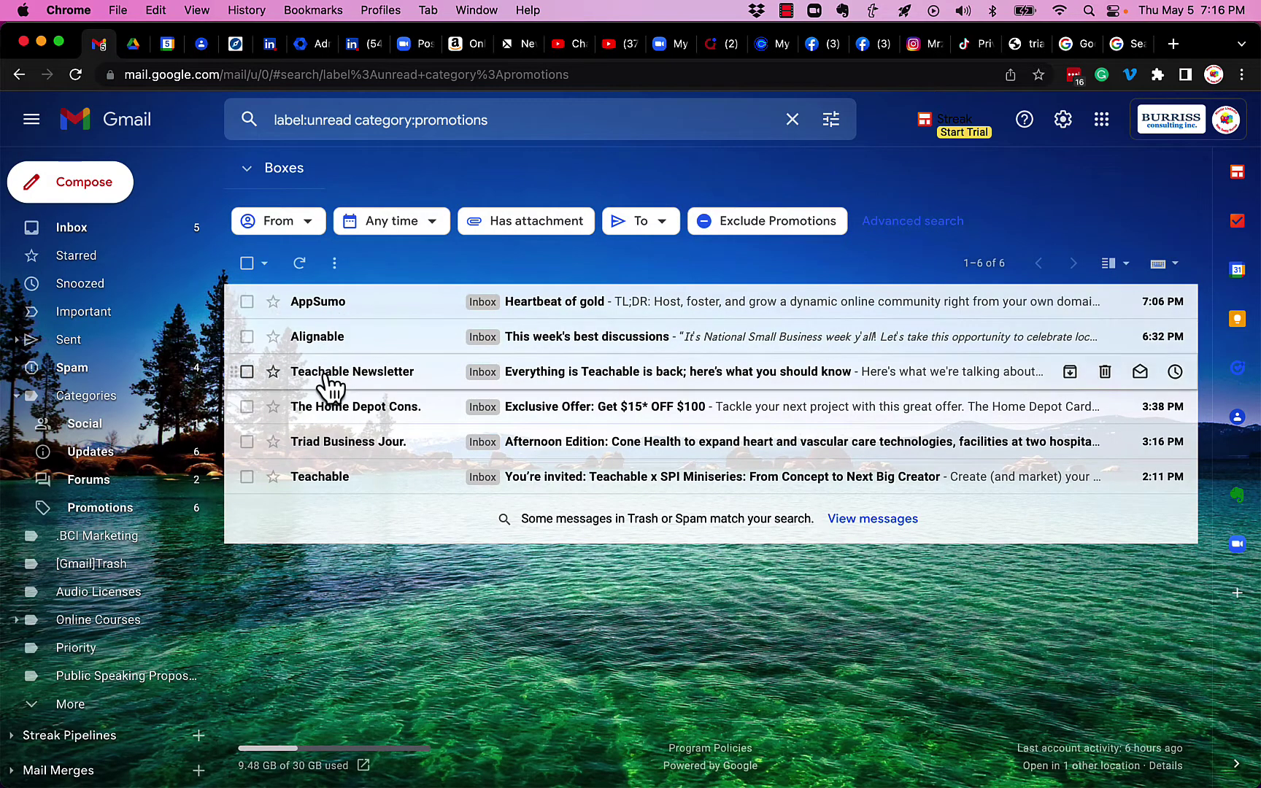
# Step: Open the inbox Promotions tab, listing nine messages, and return to the search box
pyautogui.click(116, 237)
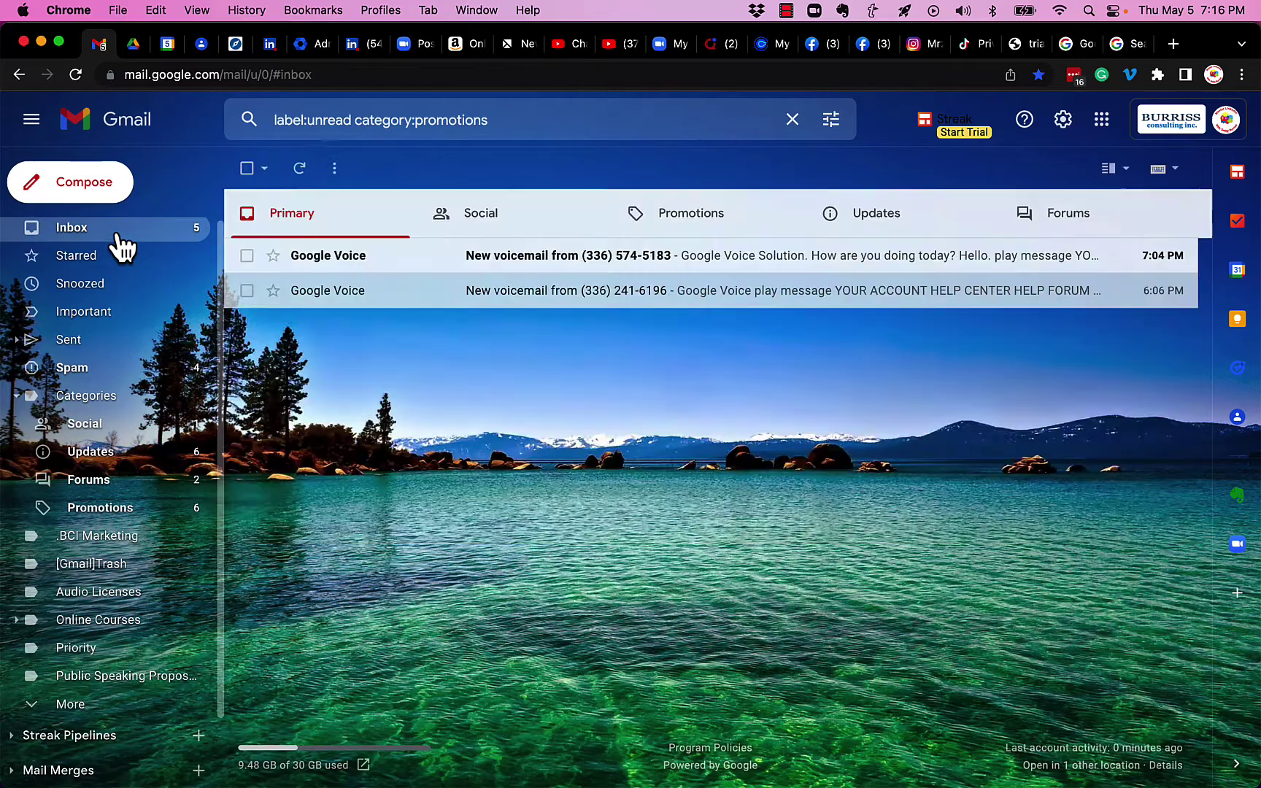
pyautogui.click(719, 221)
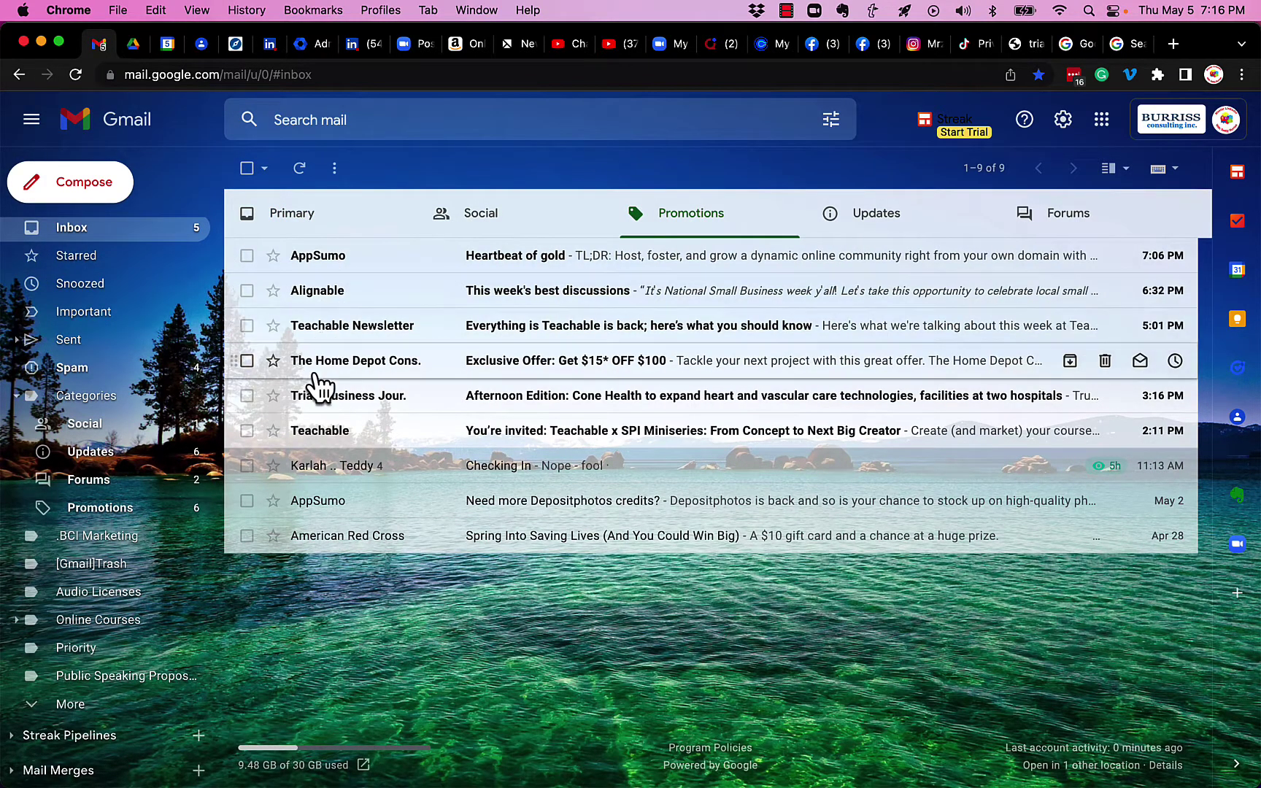
pyautogui.click(420, 122)
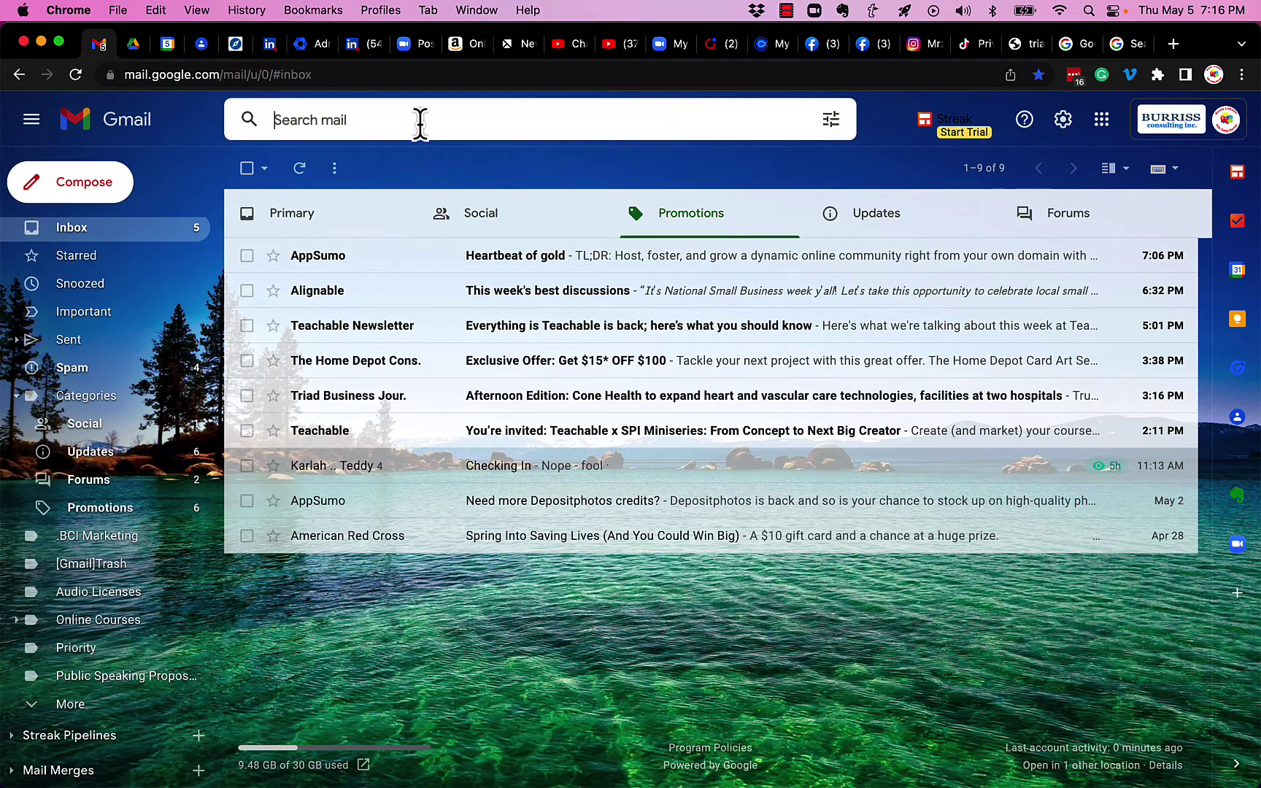
pyautogui.write('Label:unread category:primary')
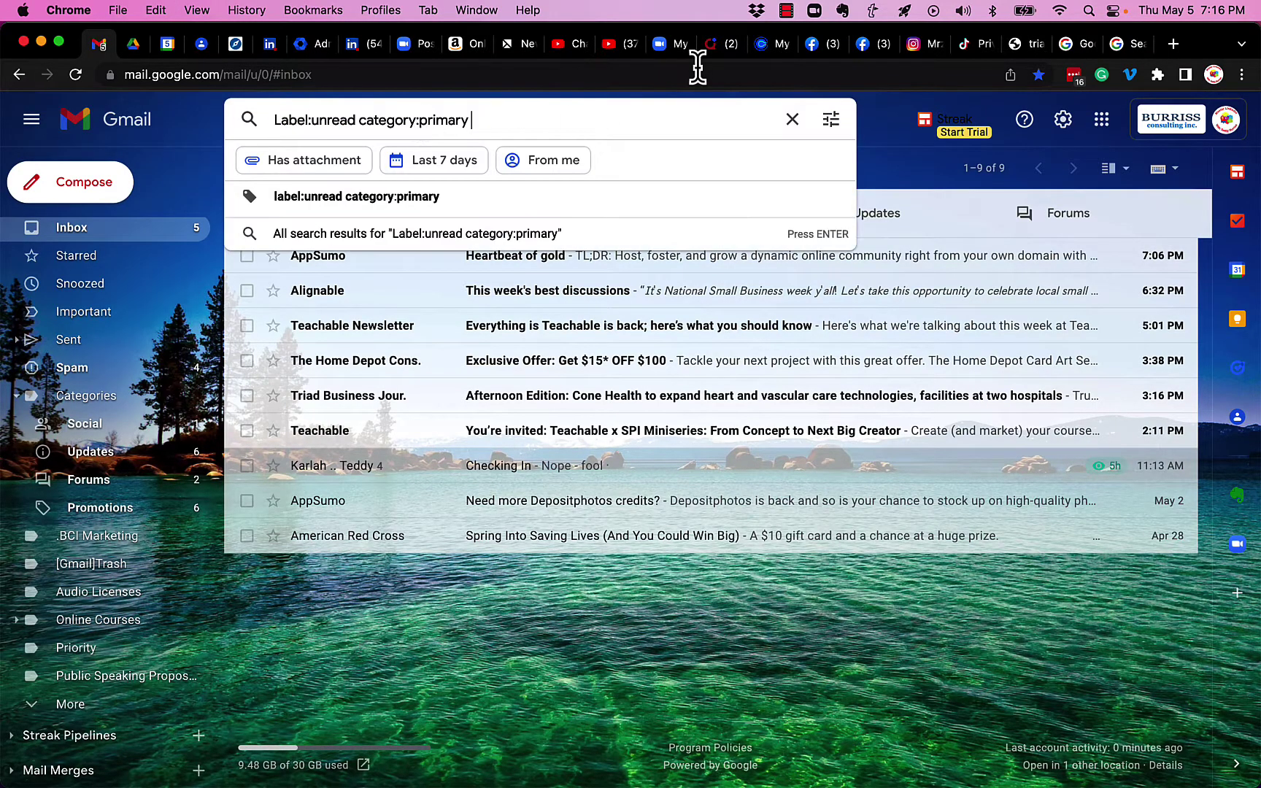
# Step: Search label:unread category:updates (six results), then open the Updates tab listing 116 messages
pyautogui.press('BackSpace')
pyautogui.press('BackSpace')
pyautogui.press('BackSpace')
pyautogui.press('BackSpace')
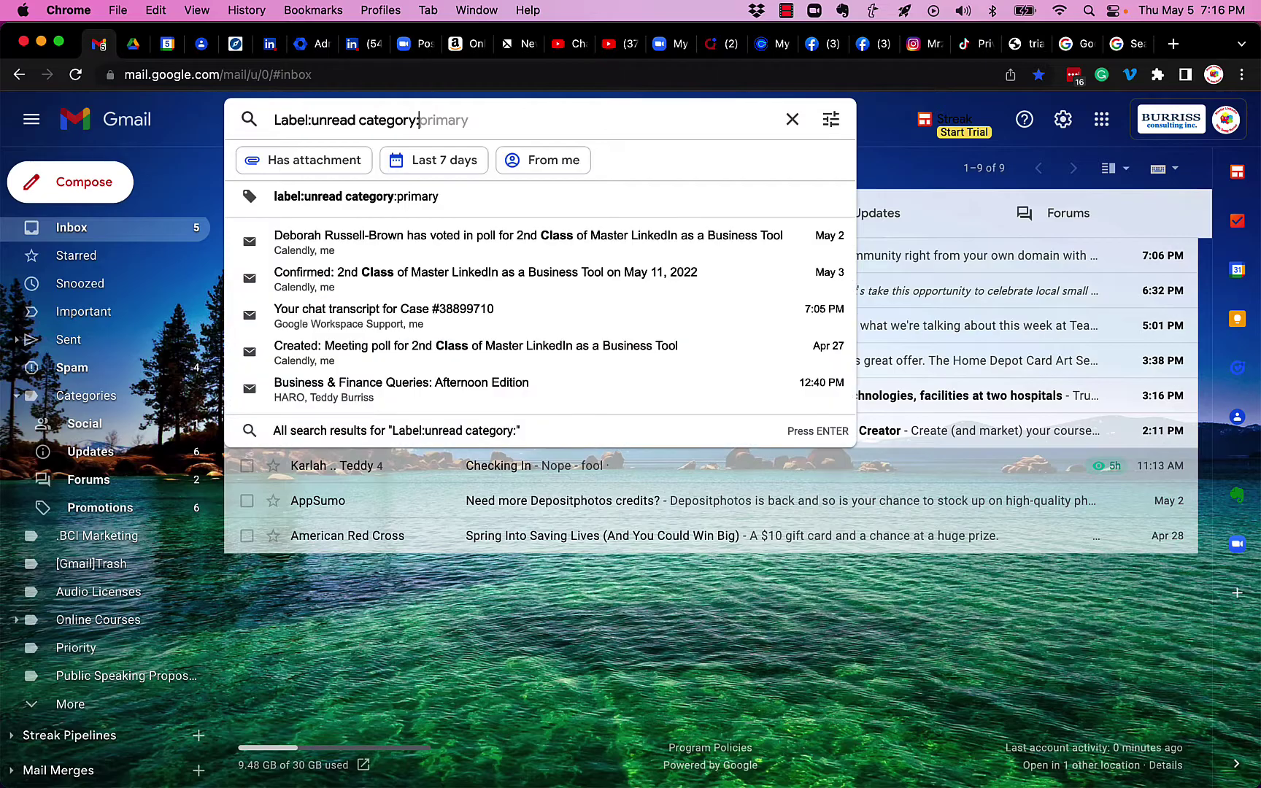
pyautogui.write('updates')
pyautogui.press('Return')
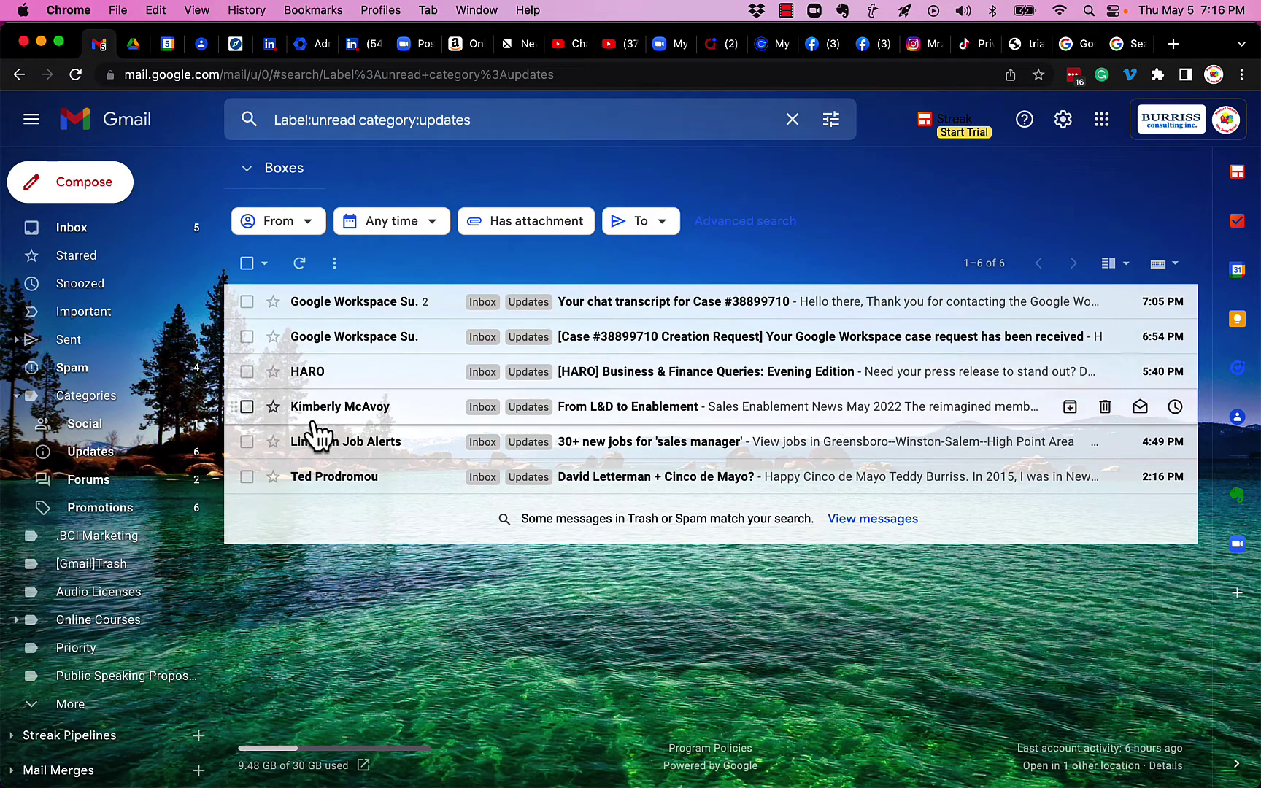
pyautogui.click(138, 237)
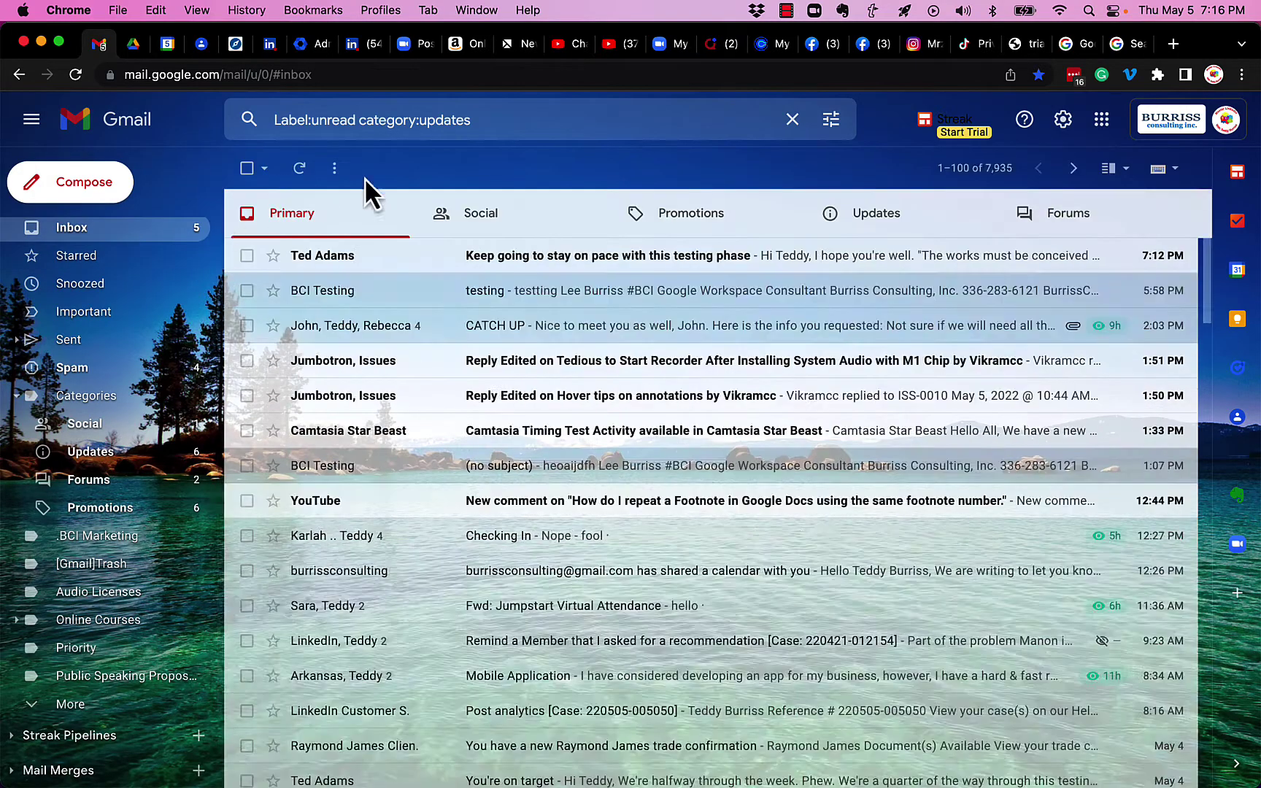
pyautogui.click(871, 233)
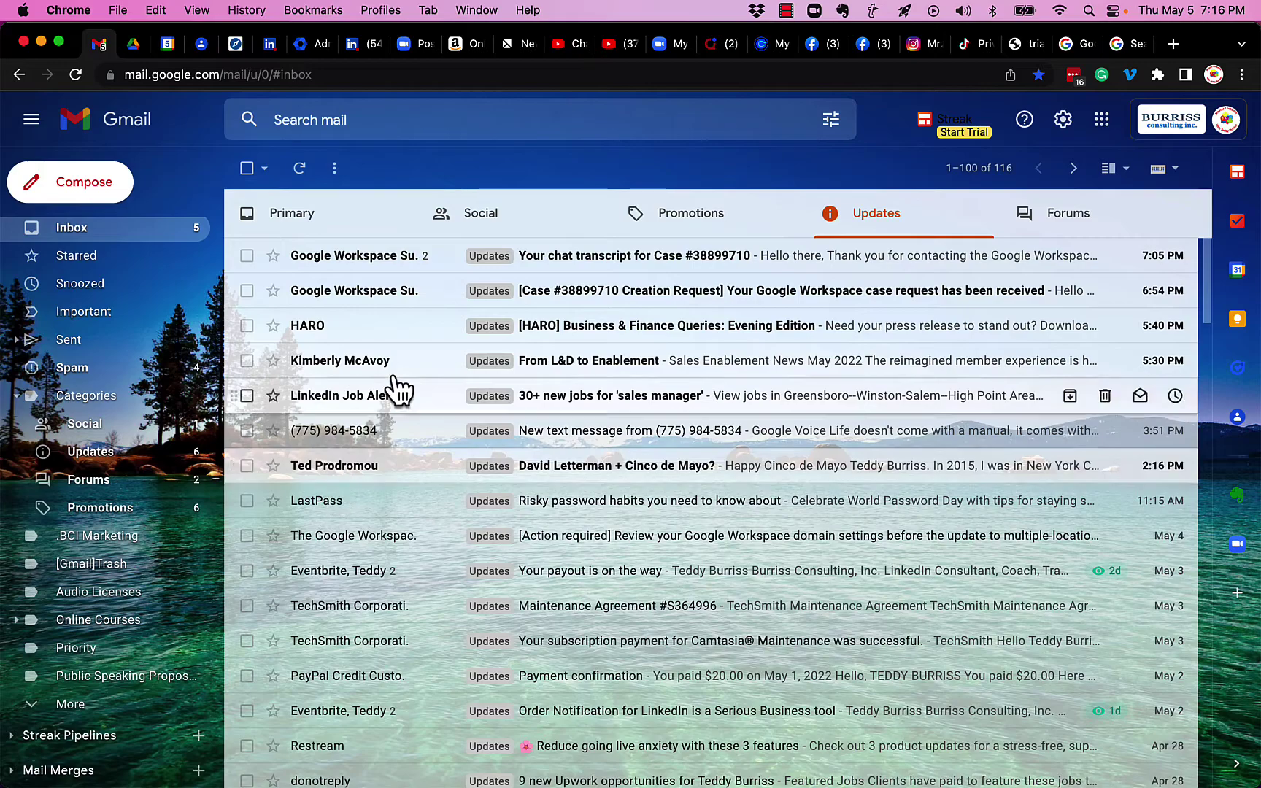
# Step: Search label:unread category:forums, returning two unread messages
pyautogui.click(489, 119)
pyautogui.write('Label:unread category:primary')
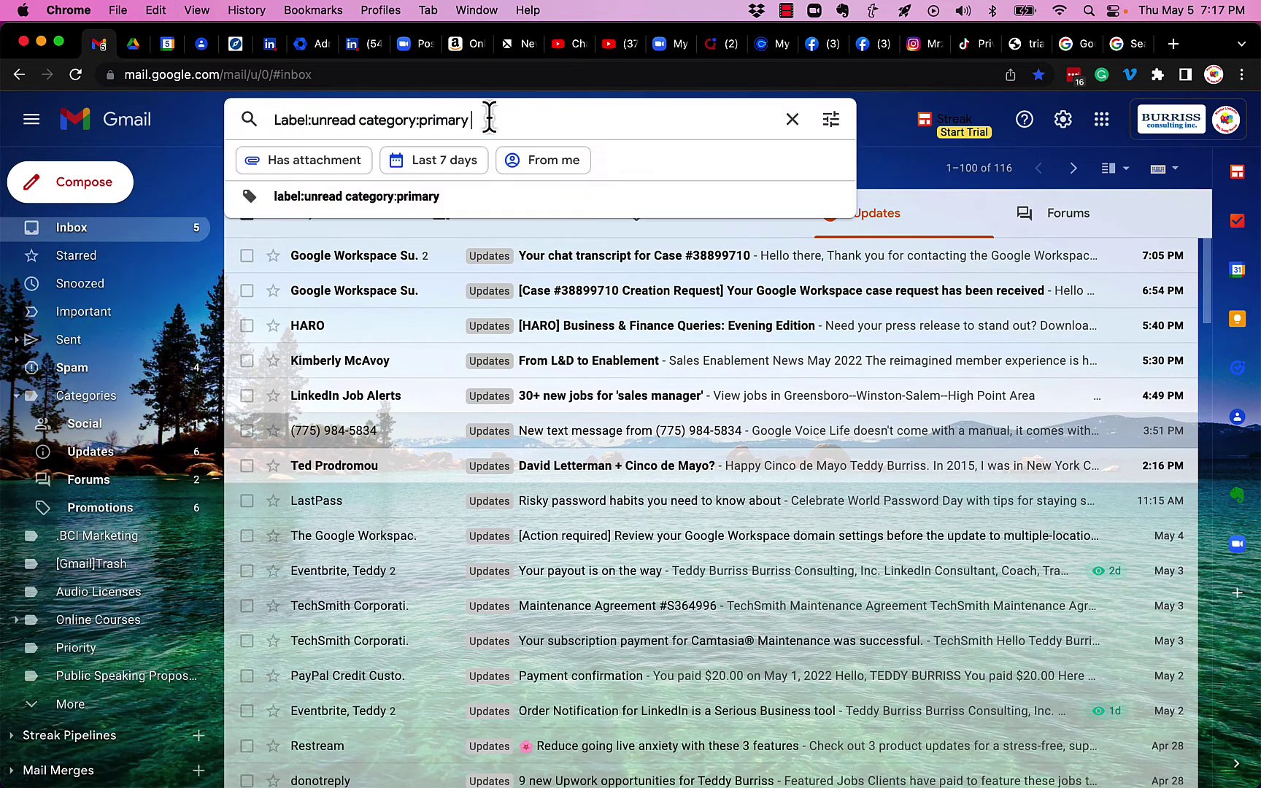
pyautogui.press('BackSpace')
pyautogui.press('BackSpace')
pyautogui.press('BackSpace')
pyautogui.press('BackSpace')
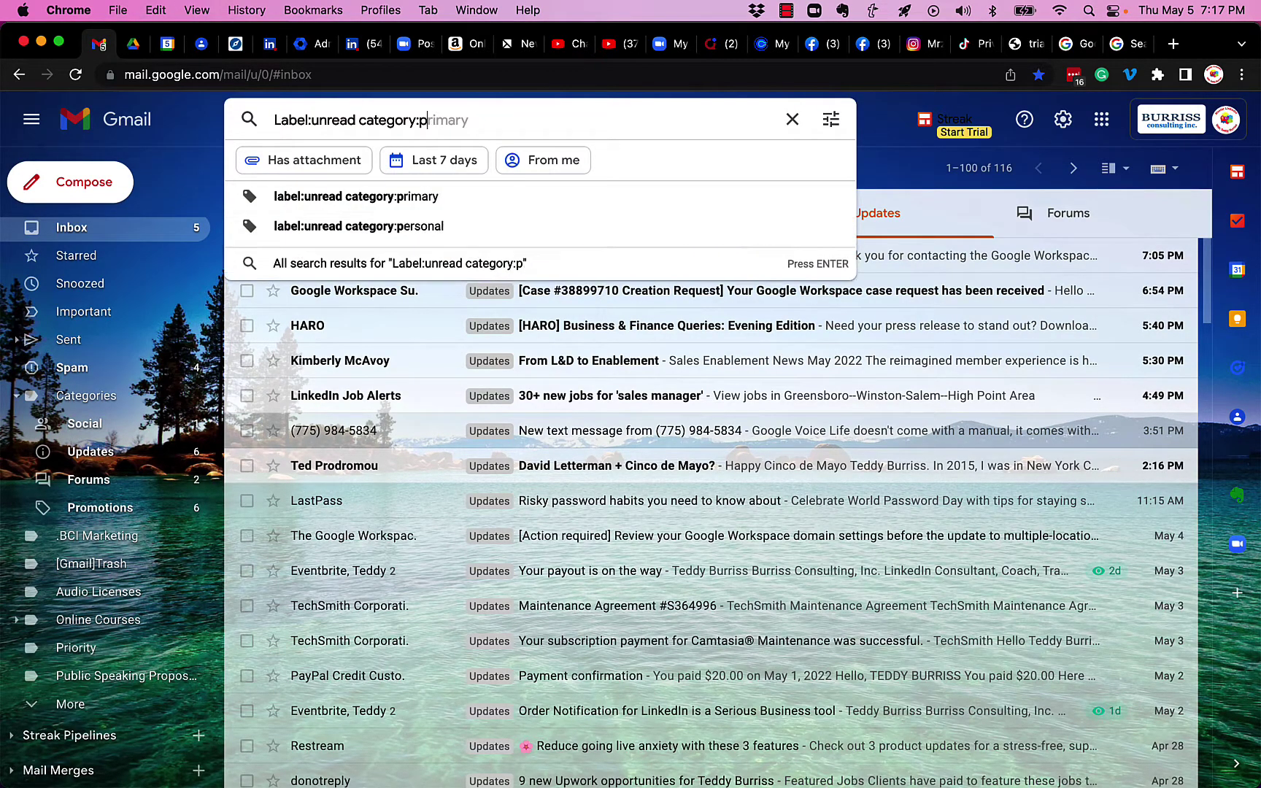
pyautogui.write('forums')
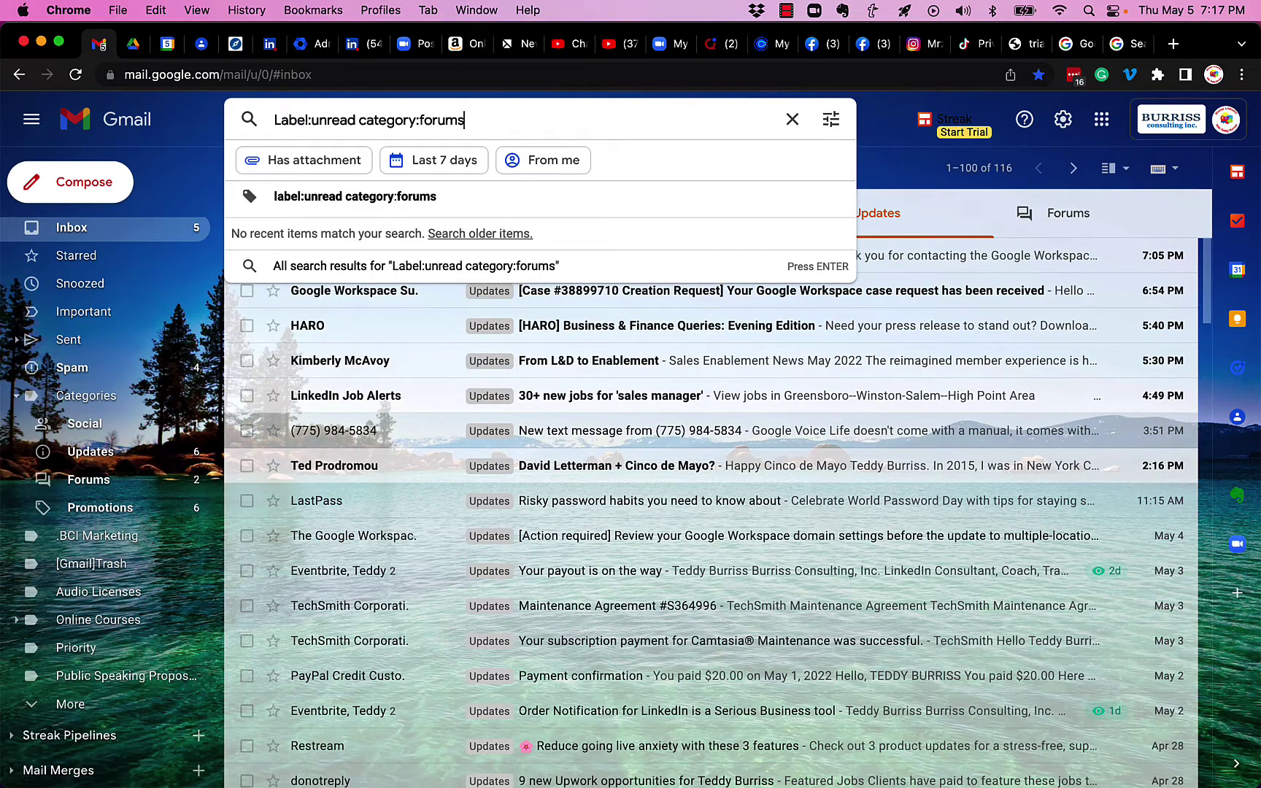
pyautogui.press('Return')
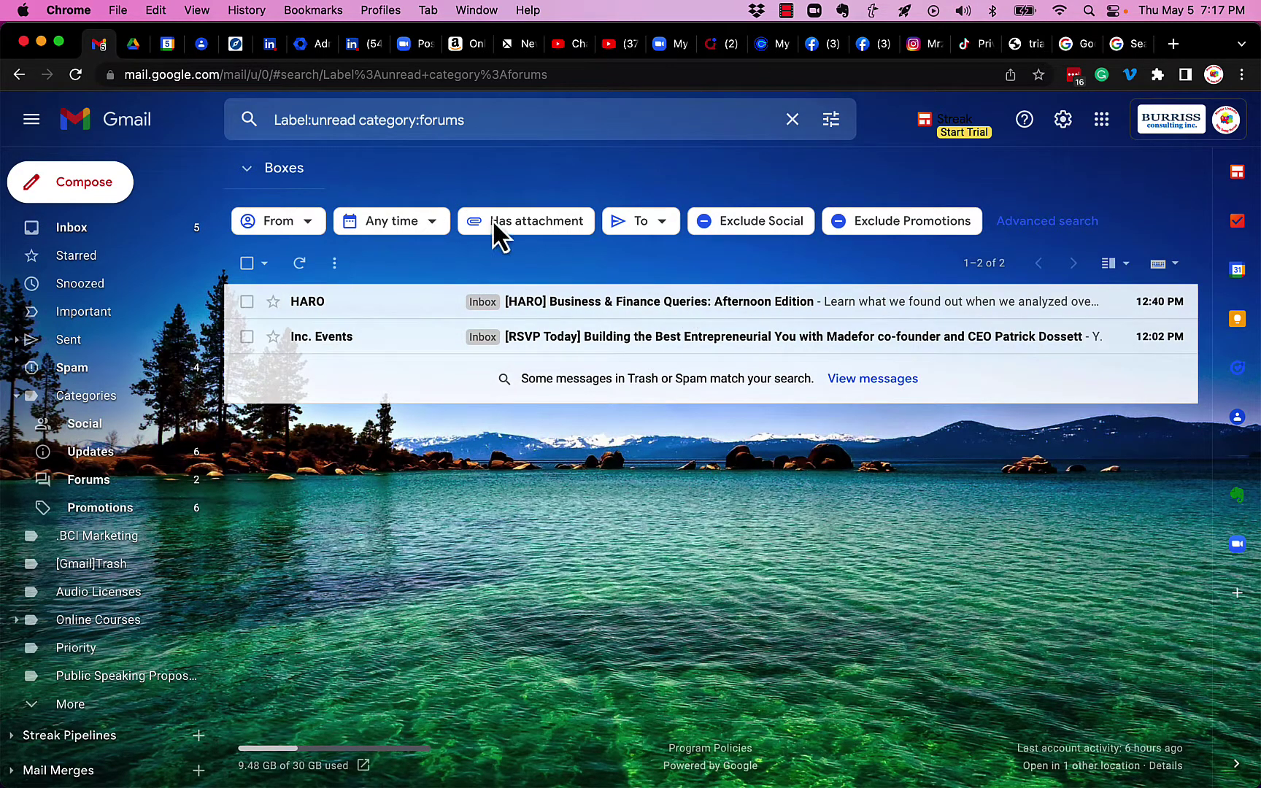
# Step: Open the Forums tab to compare its two messages, then return to the Primary tab
pyautogui.click(87, 232)
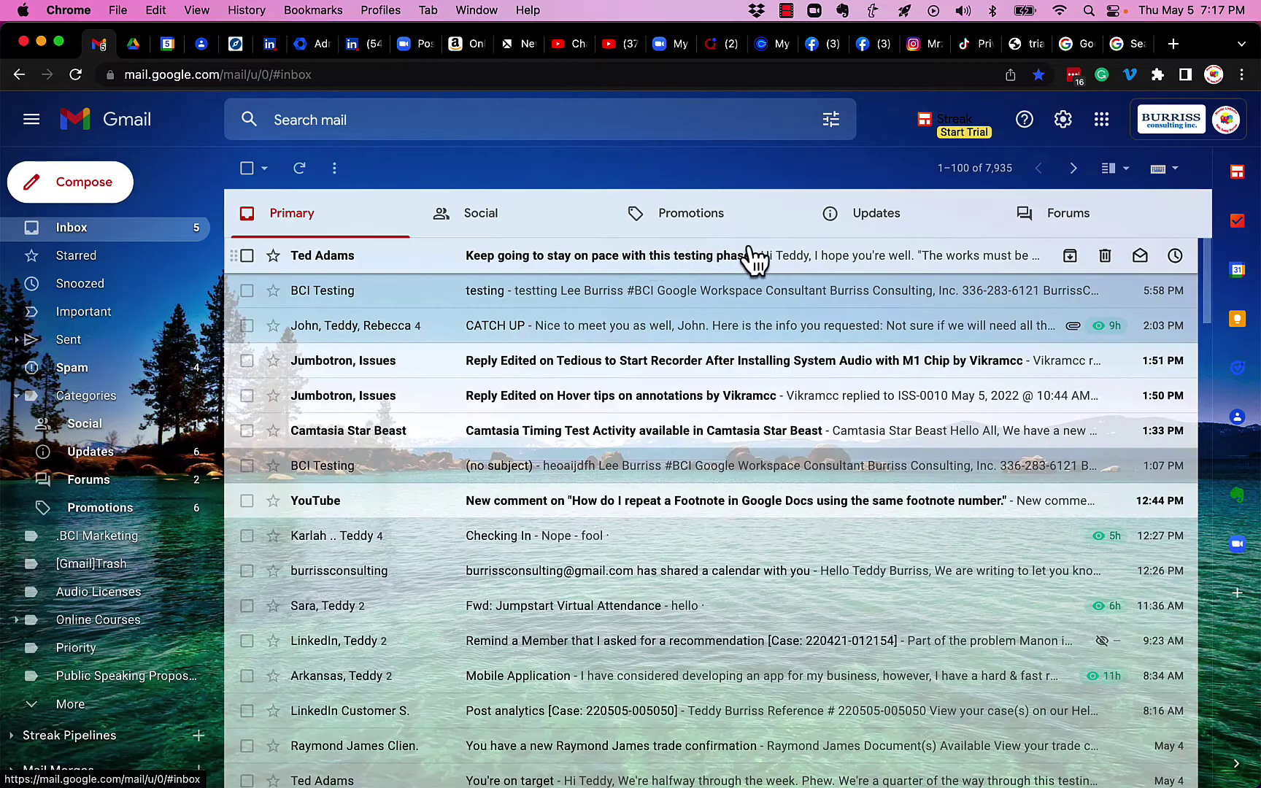
pyautogui.click(1042, 237)
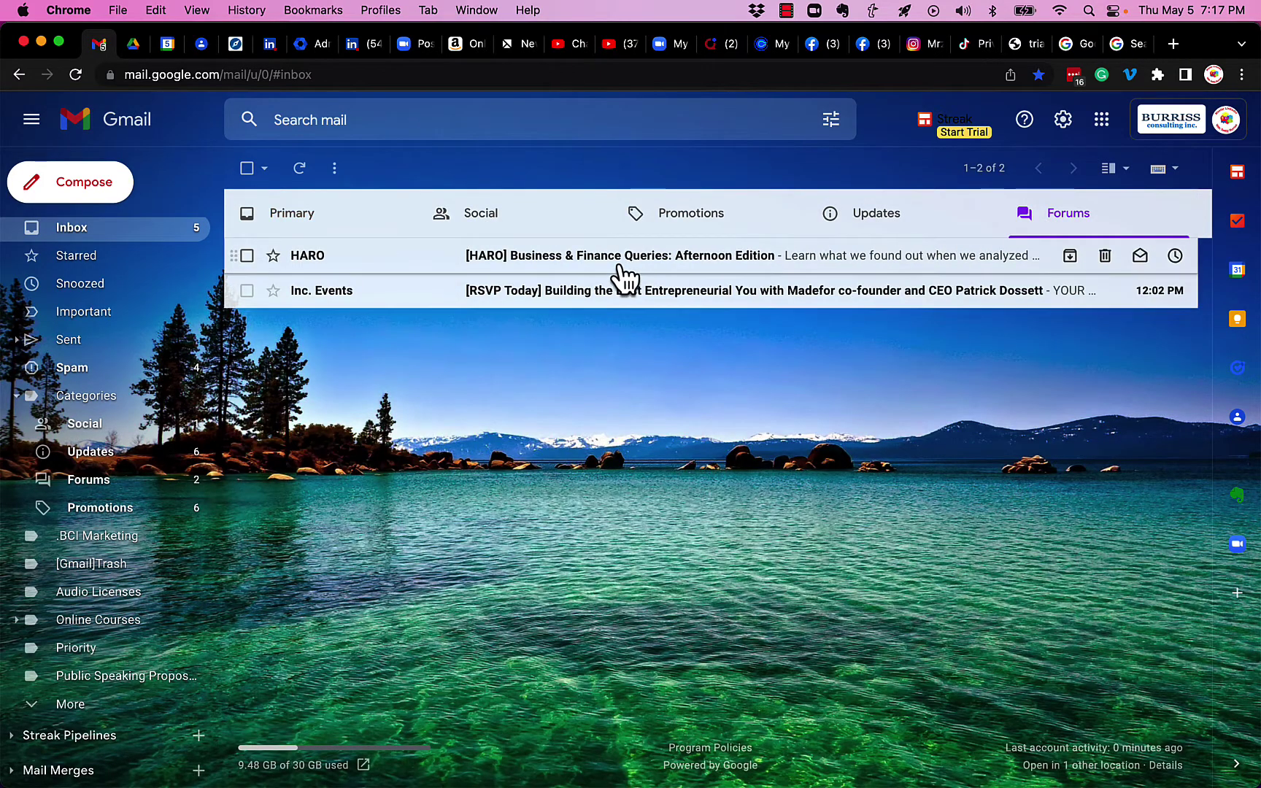
pyautogui.click(306, 230)
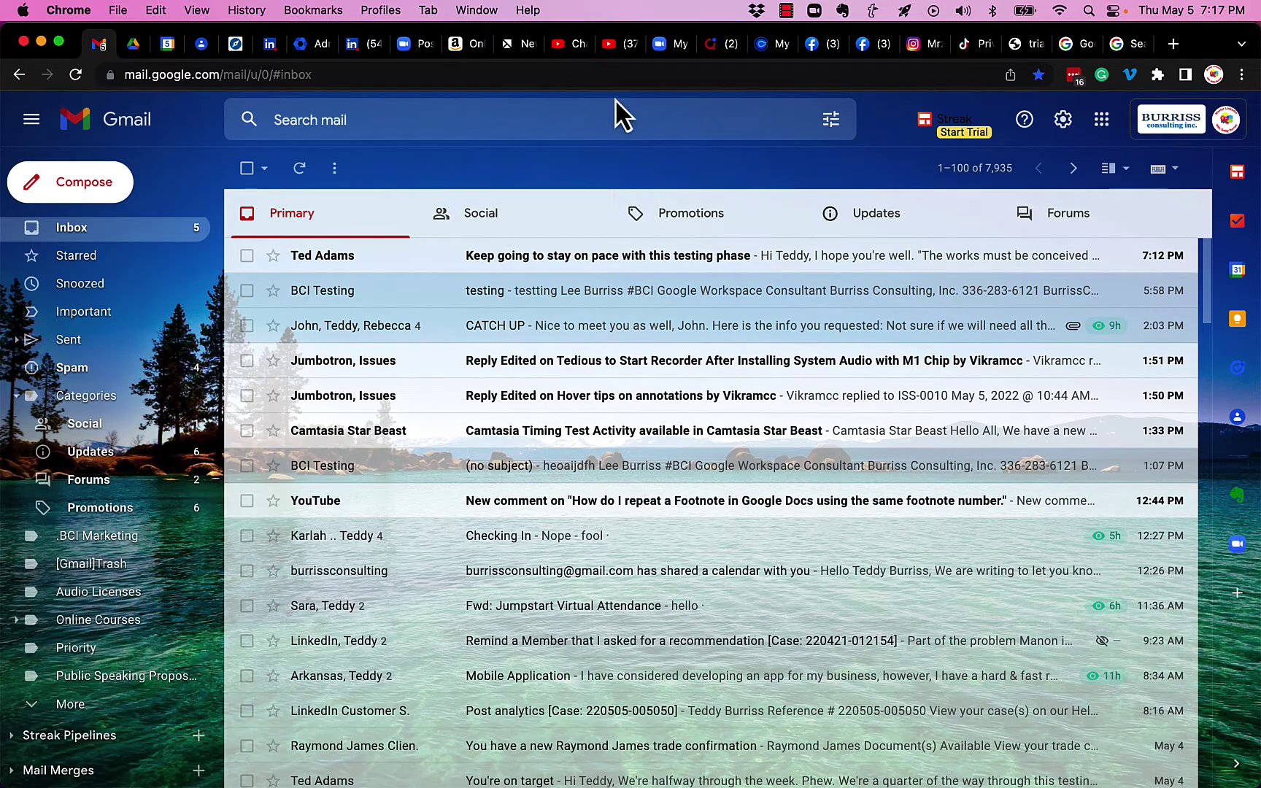
pyautogui.click(494, 119)
pyautogui.write('Label:unread category:primary')
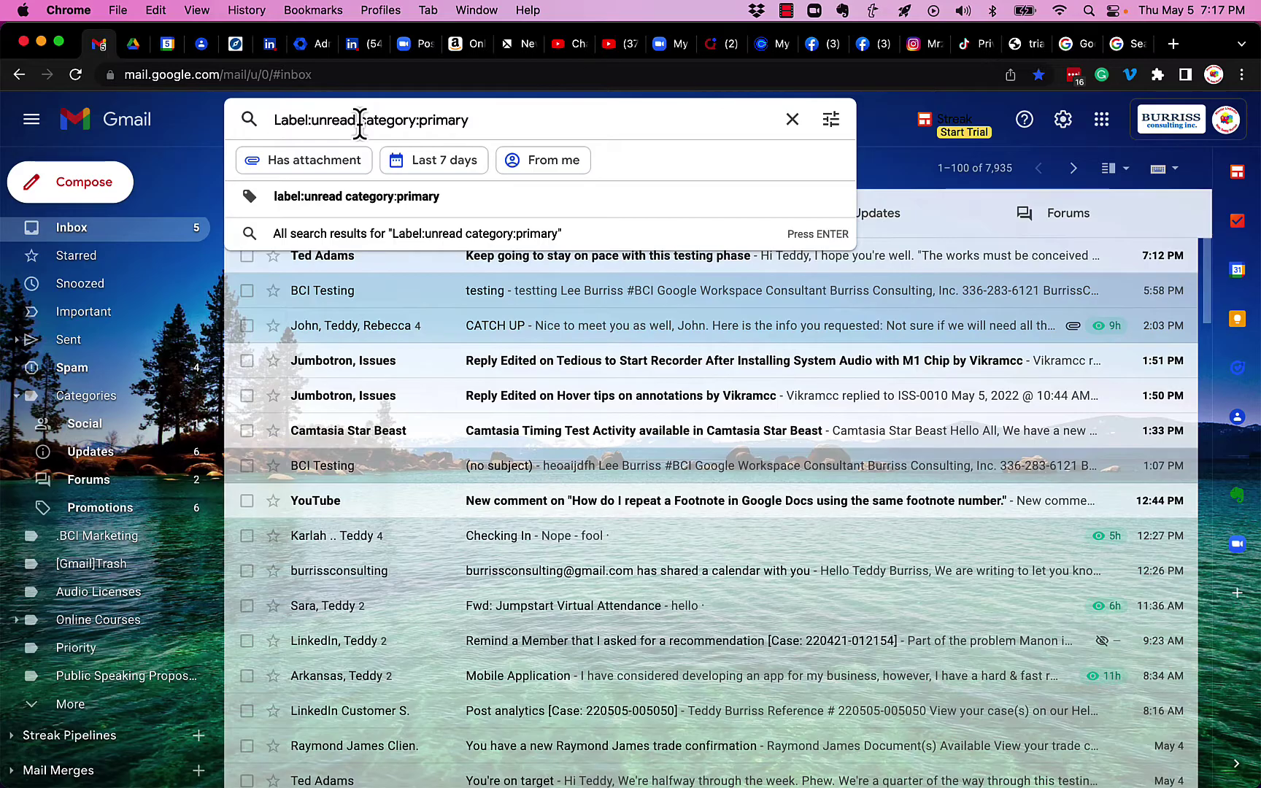
pyautogui.moveTo(326, 255); pyautogui.dragTo(174, 332)
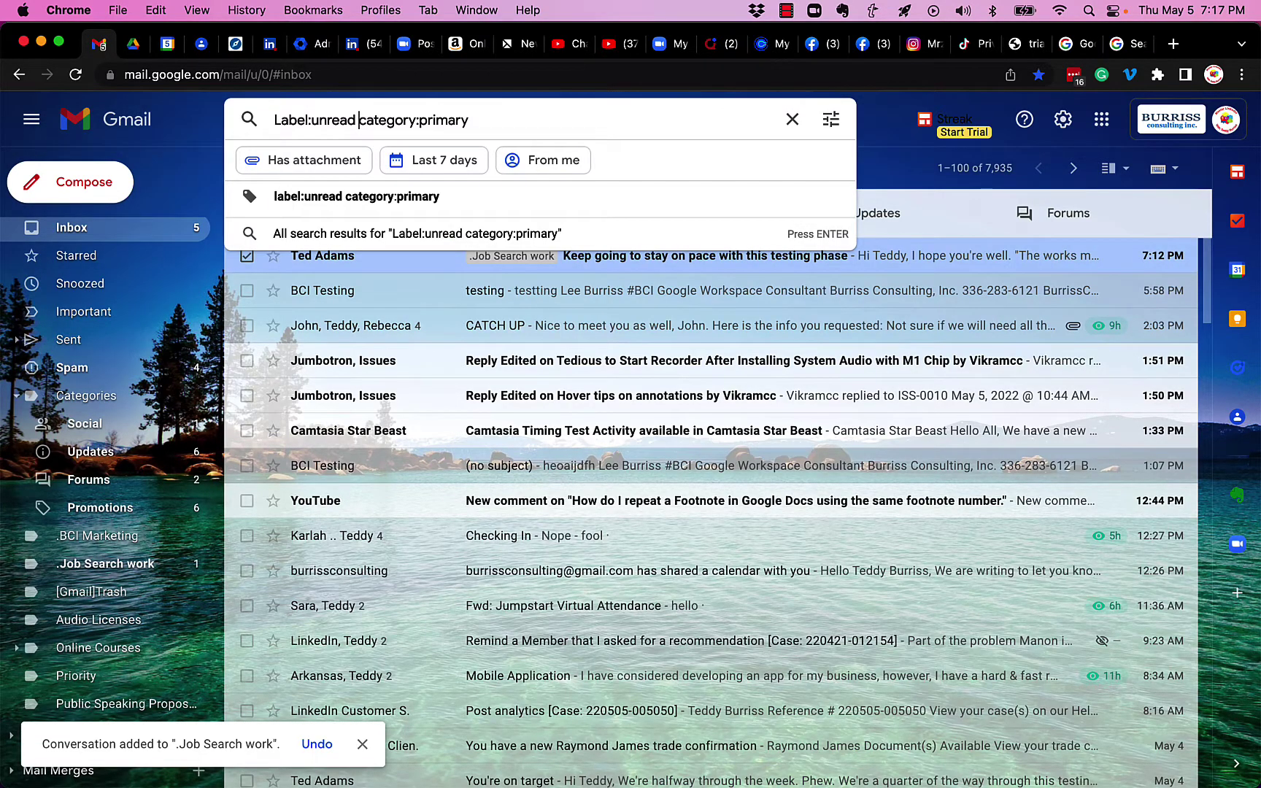
pyautogui.hotkey('shift', 'End')
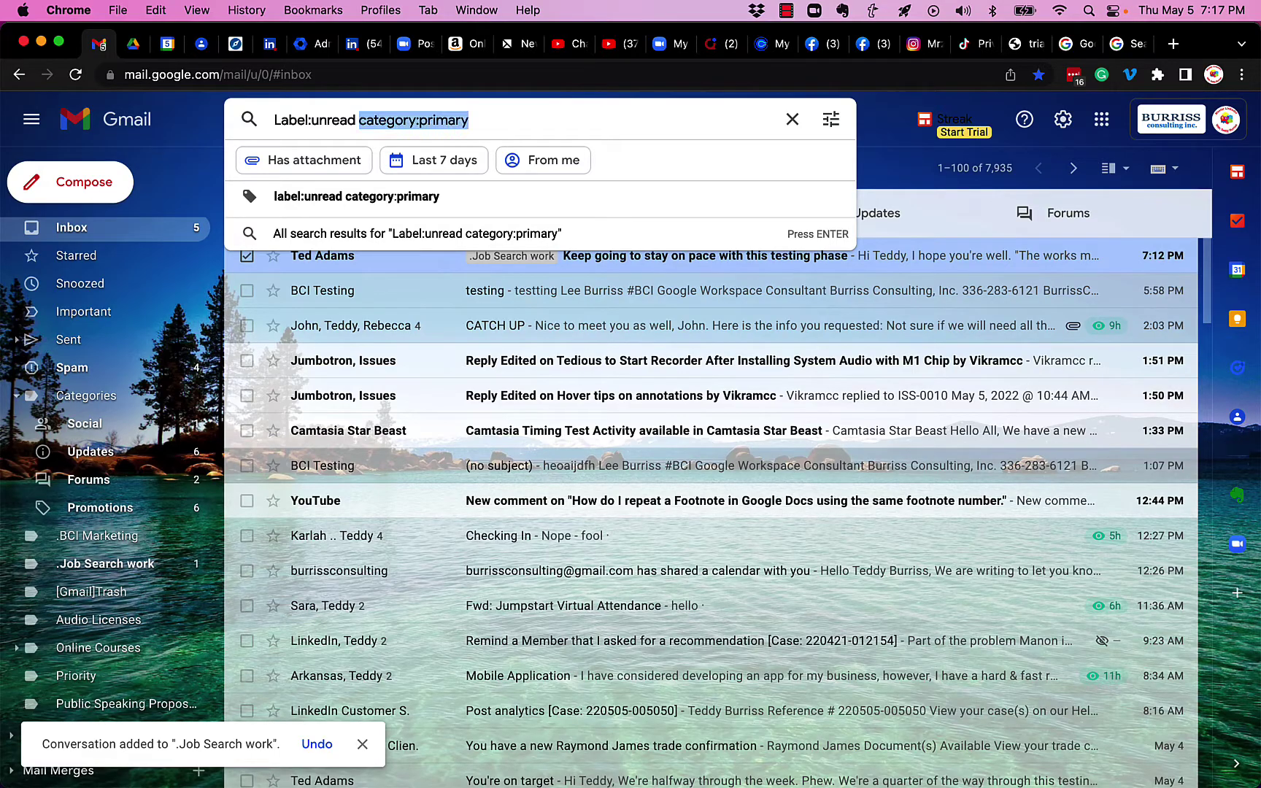
pyautogui.write('label')
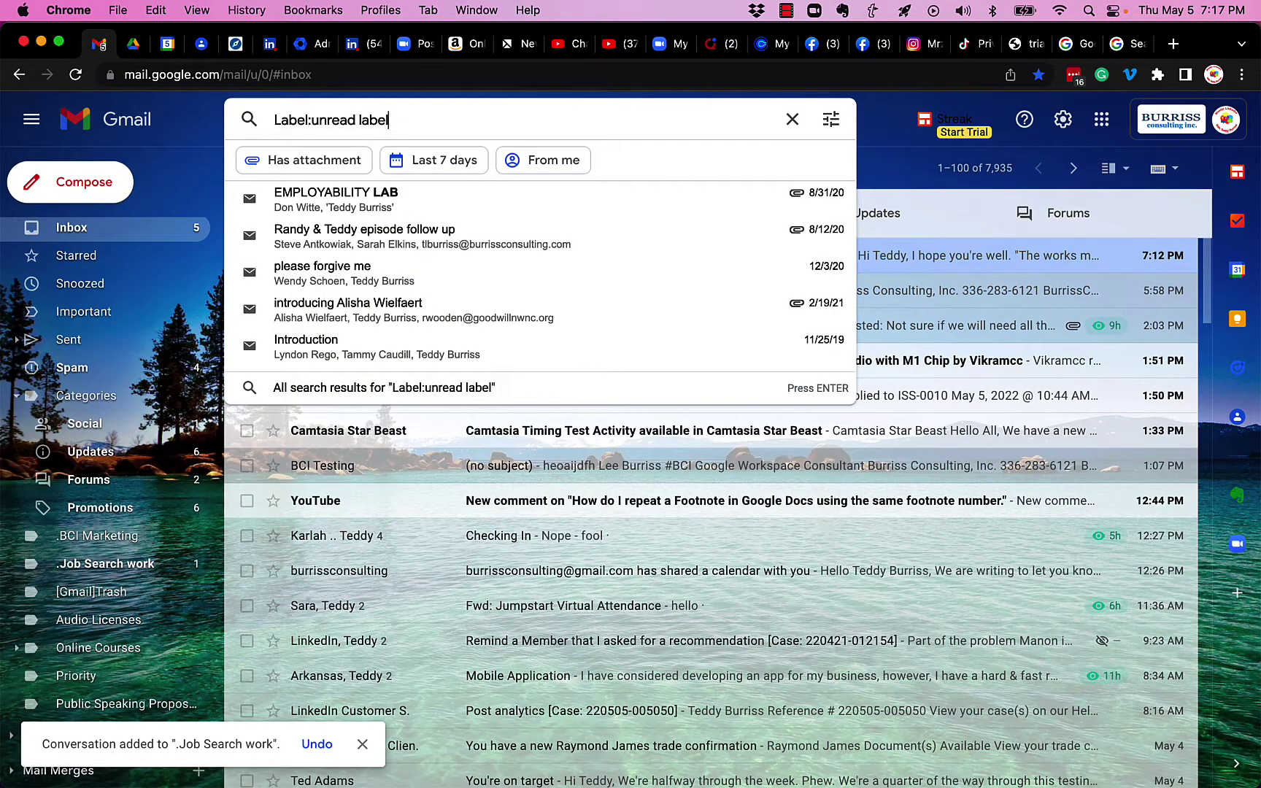
pyautogui.write(':')
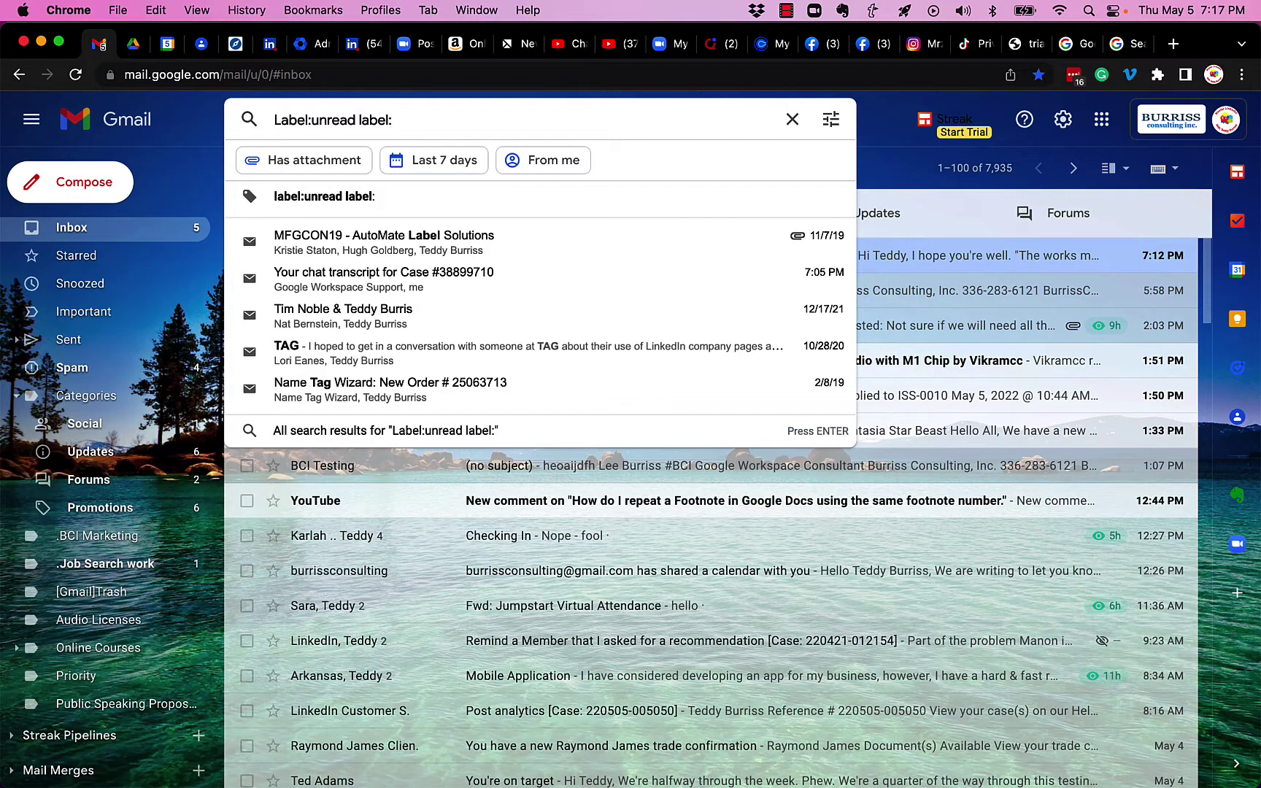
pyautogui.write('.job')
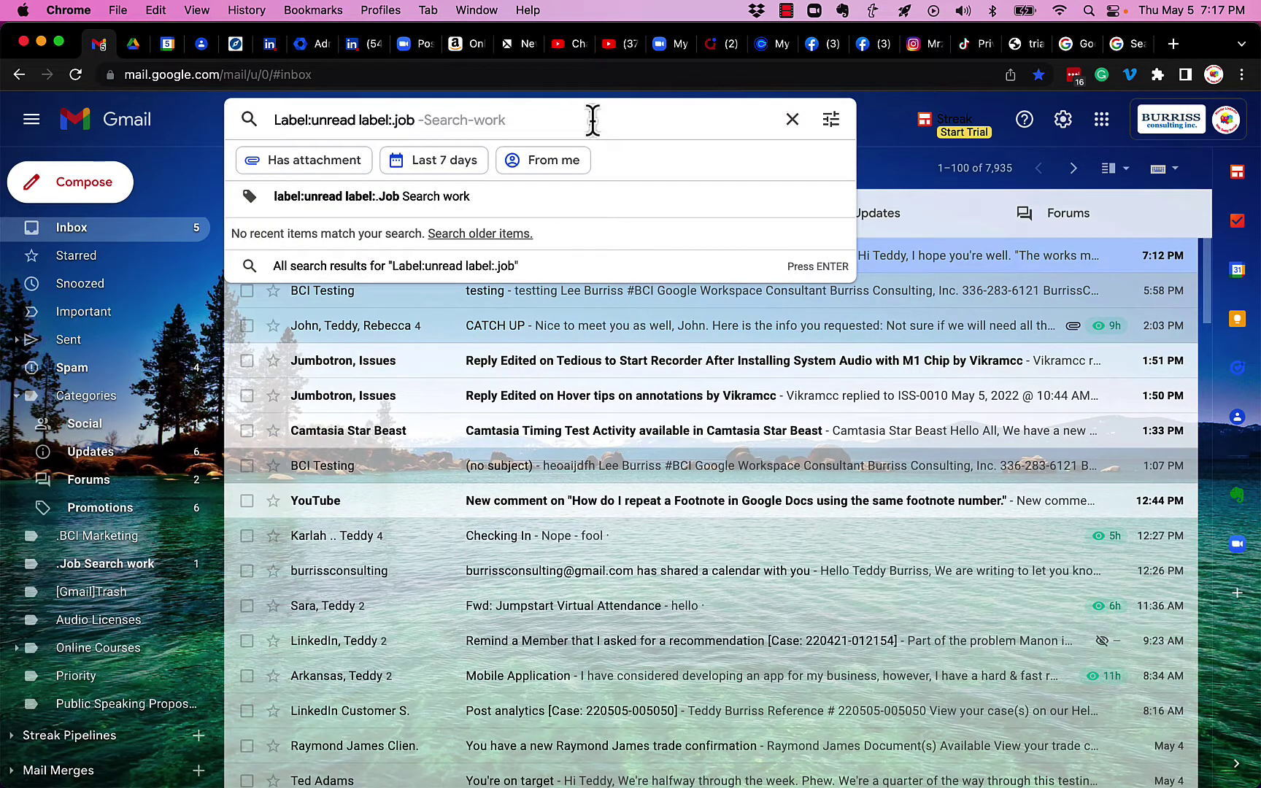
# Step: Search unread .Job Search work mail, open that label, then re-paste label:unread category:primary
pyautogui.click(458, 196)
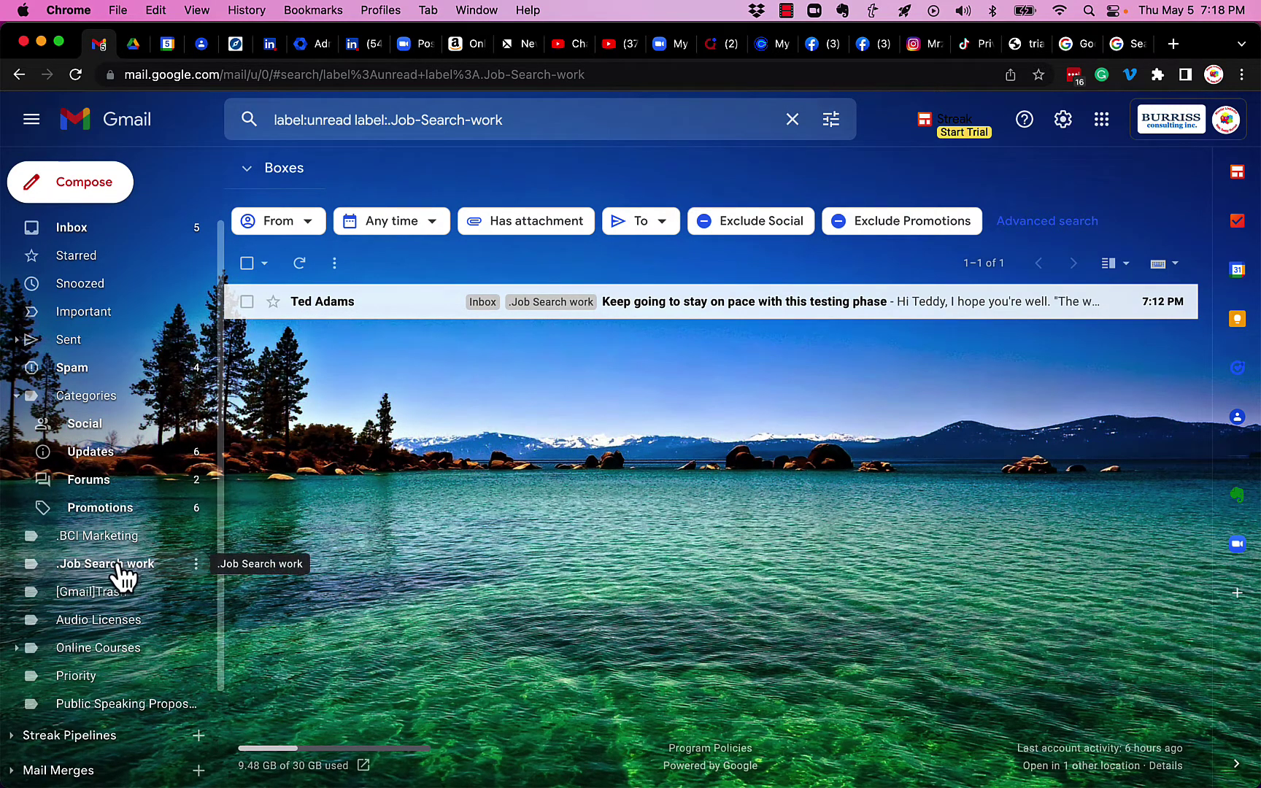
pyautogui.click(84, 572)
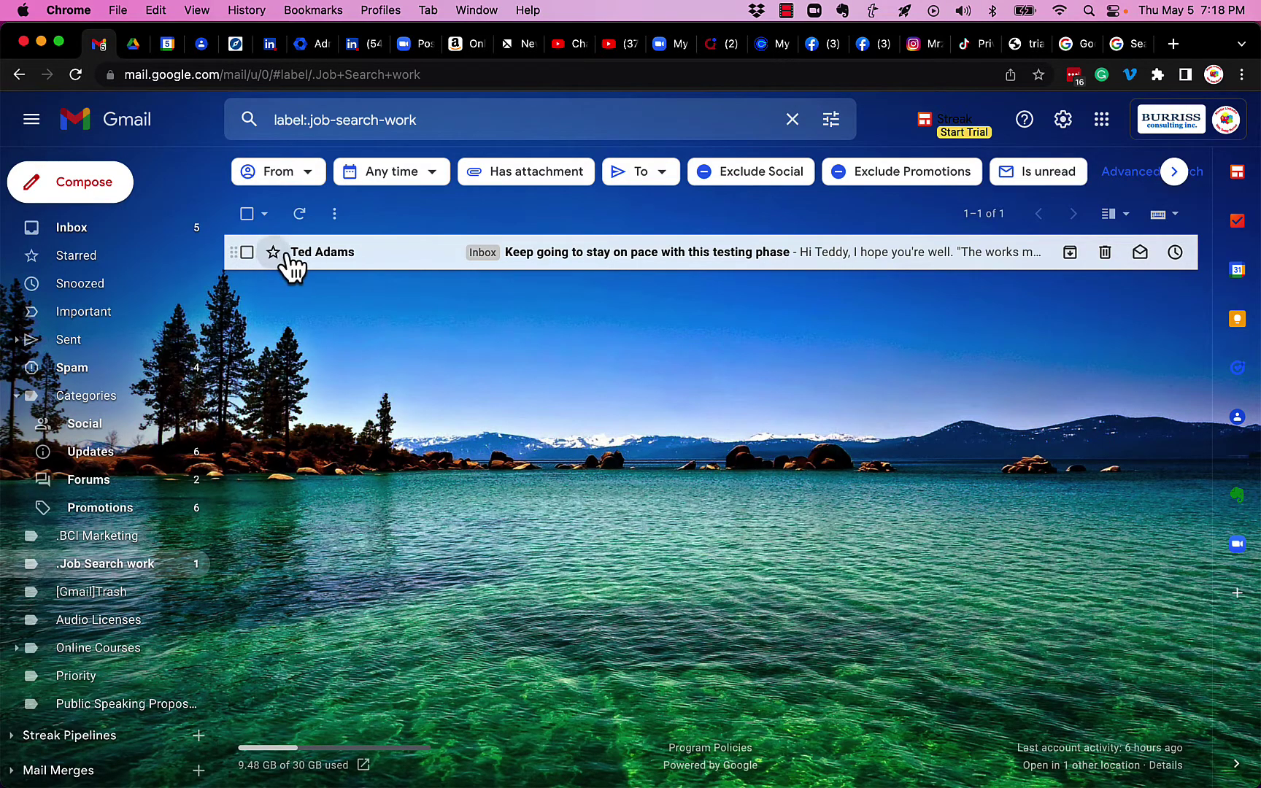
pyautogui.click(462, 119)
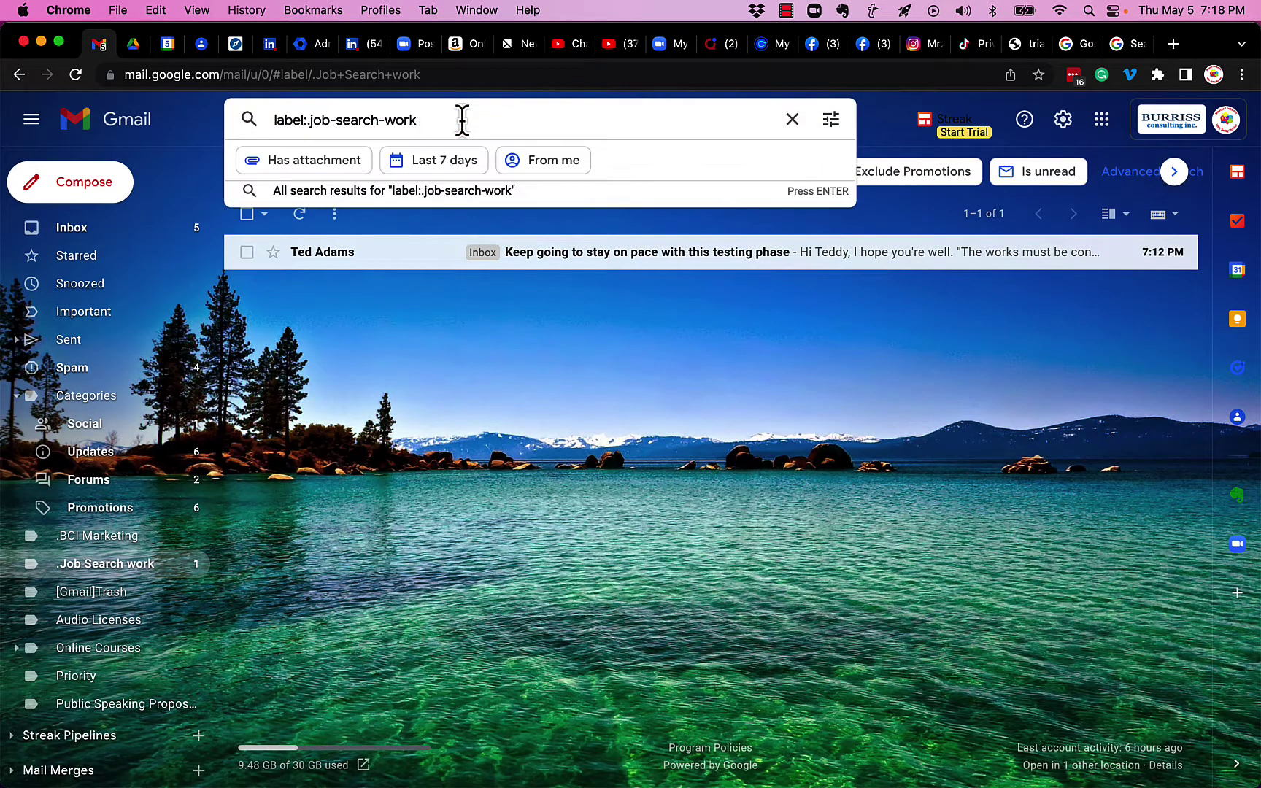
pyautogui.press('super+a')
pyautogui.write('Label:unread category:primary')
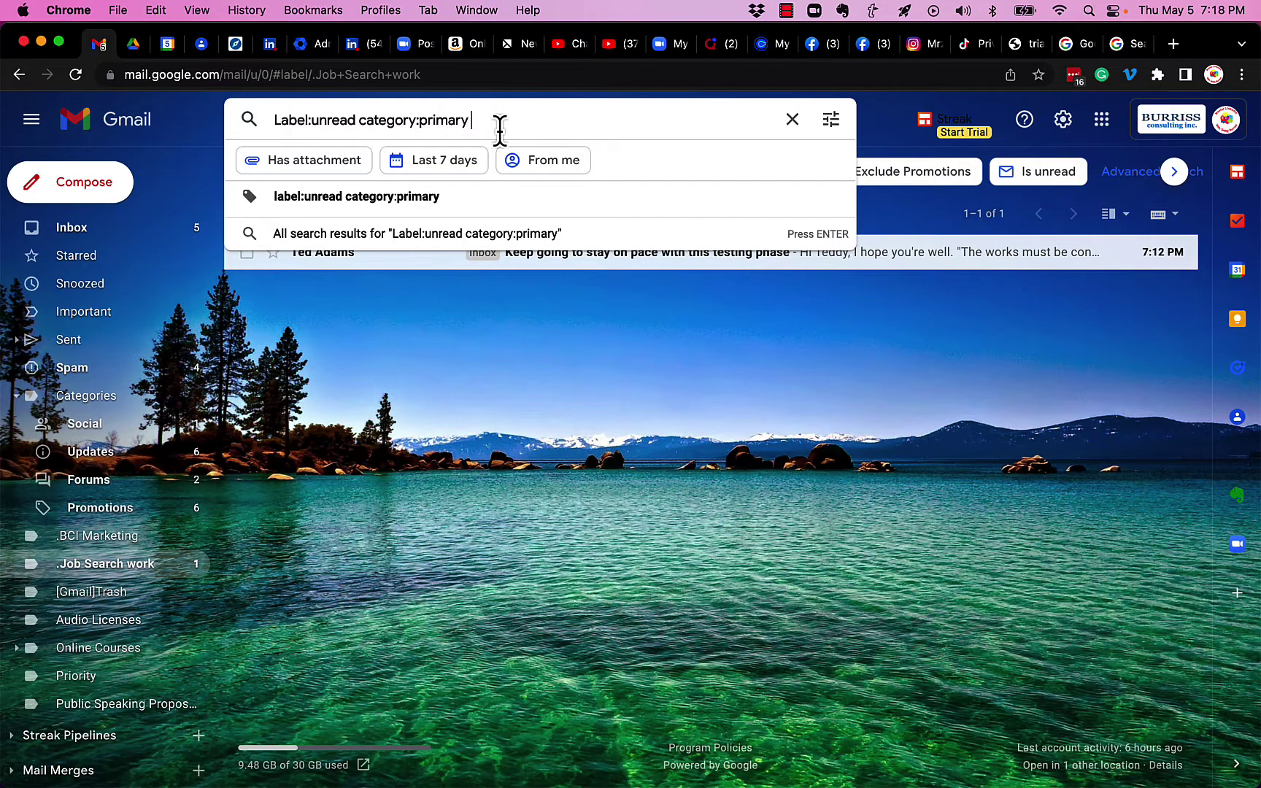
pyautogui.click(99, 238)
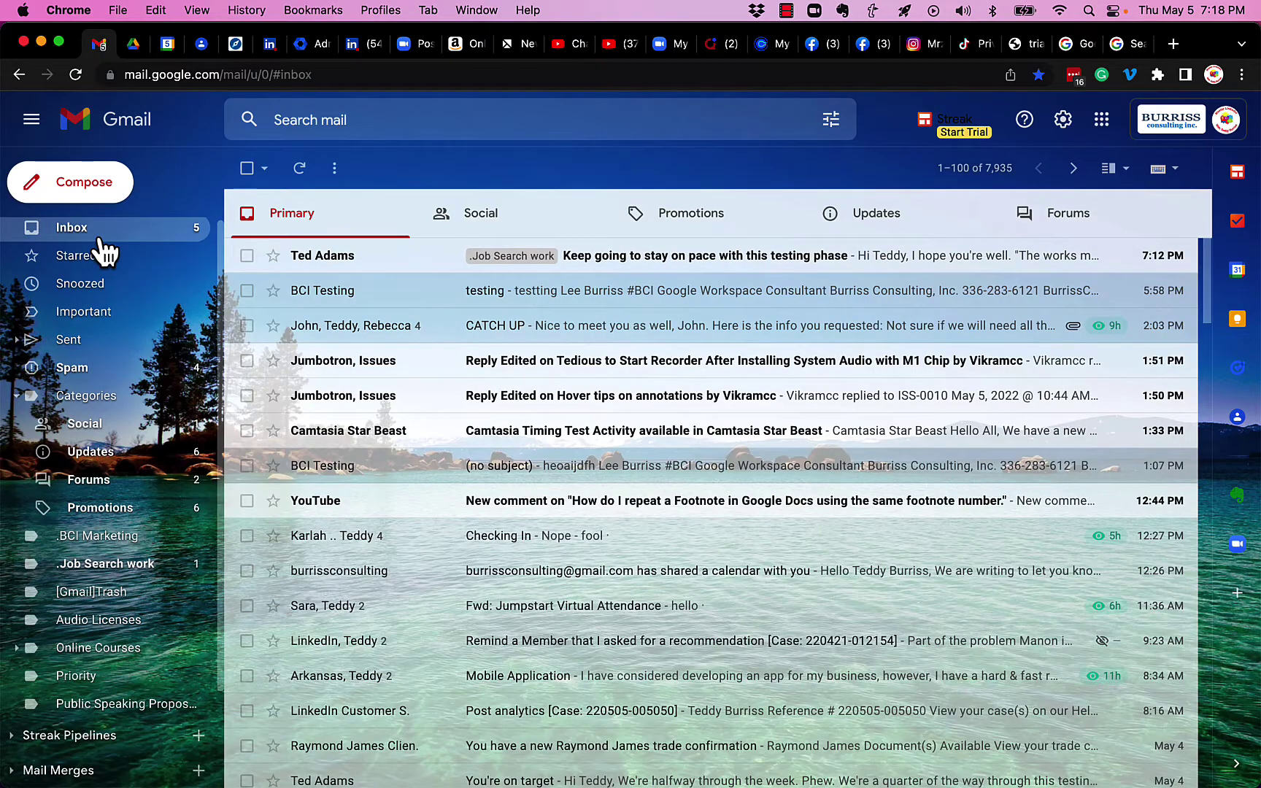
pyautogui.click(349, 121)
pyautogui.write('Label:unread category:primary')
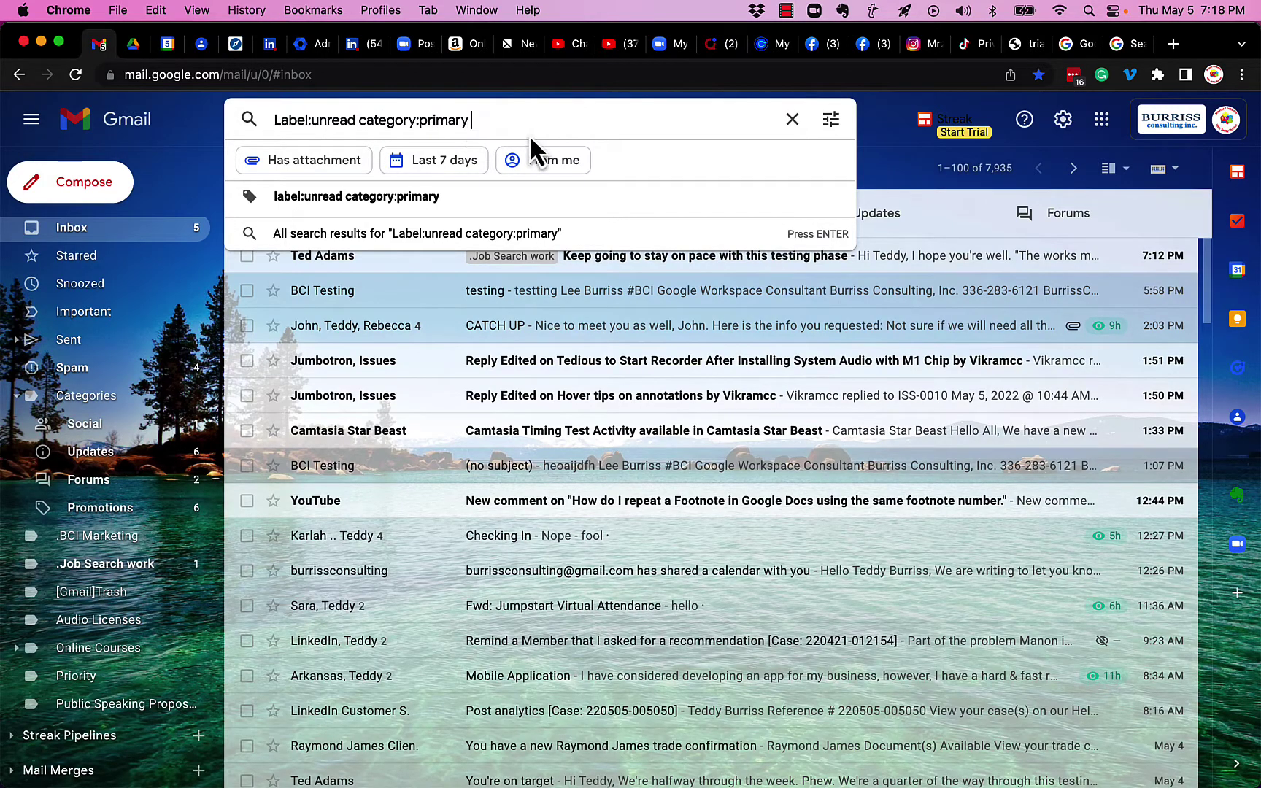
pyautogui.press('Return')
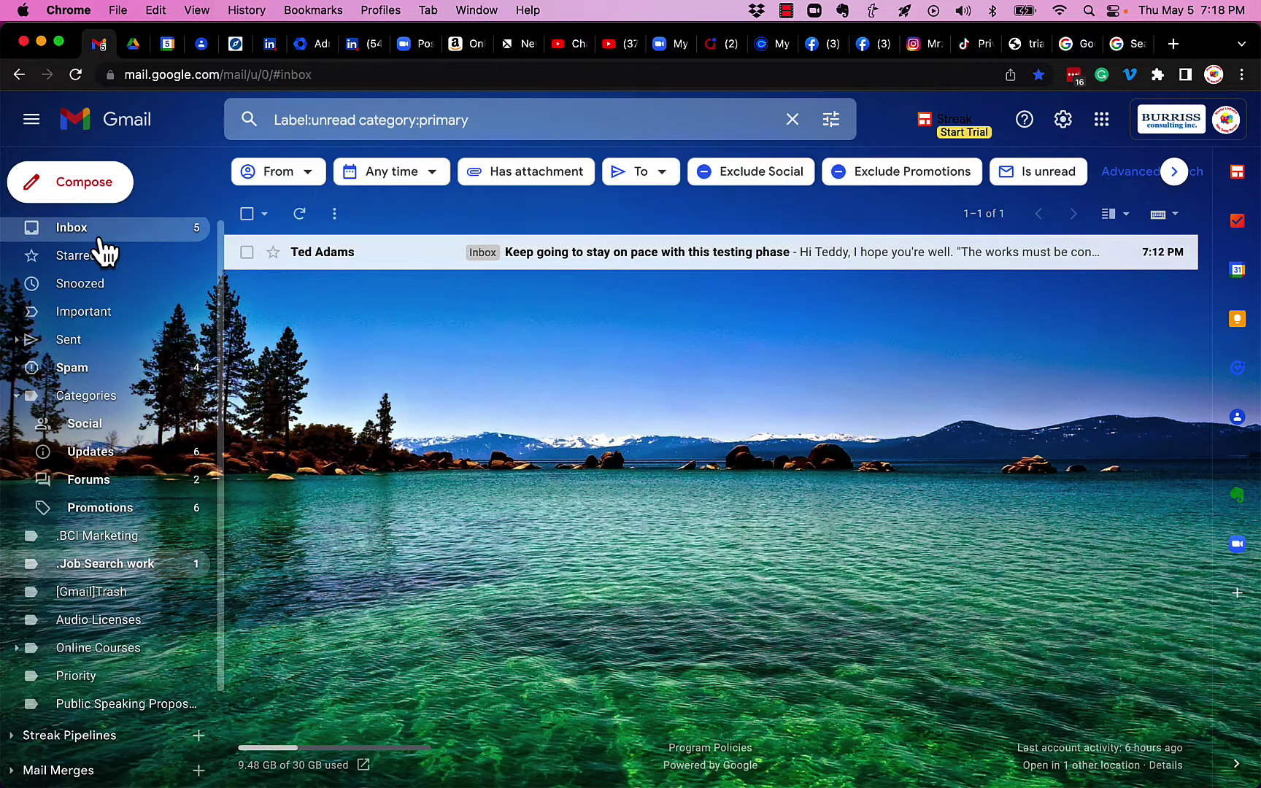
pyautogui.click(98, 237)
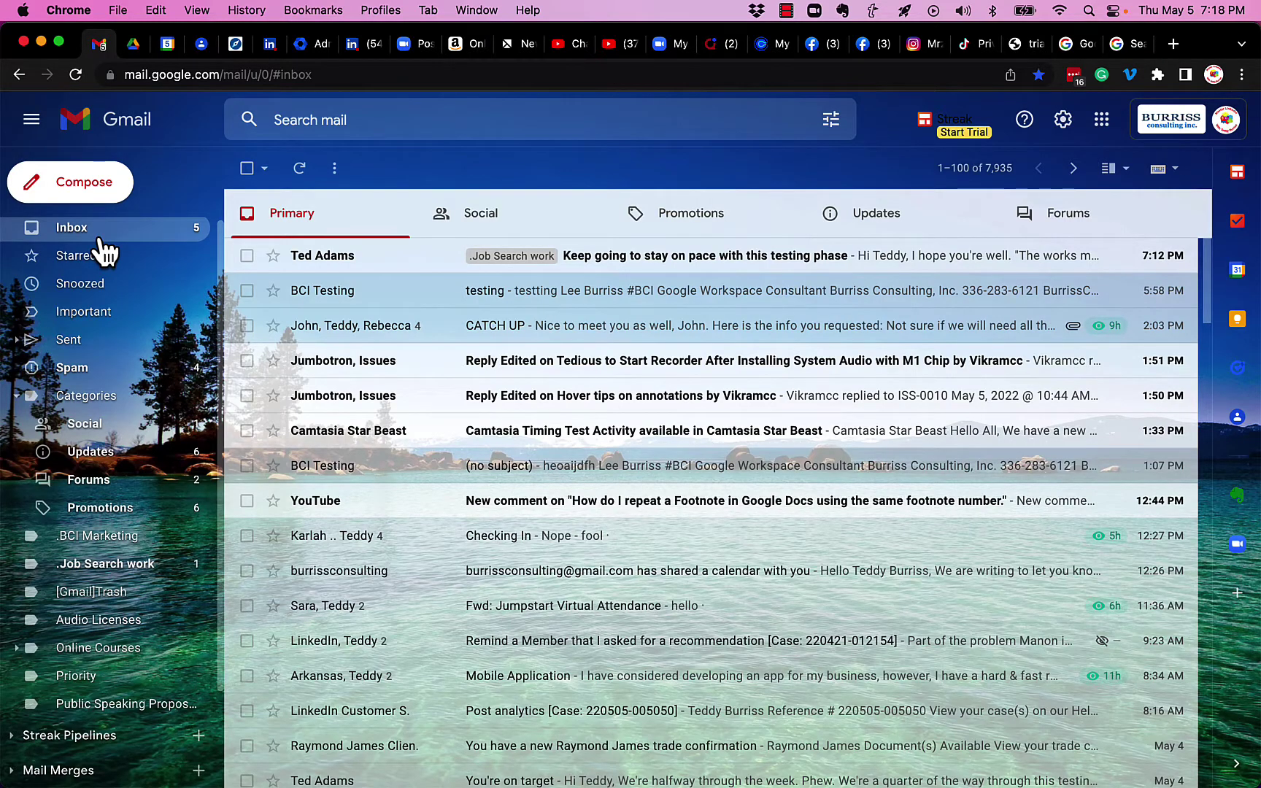